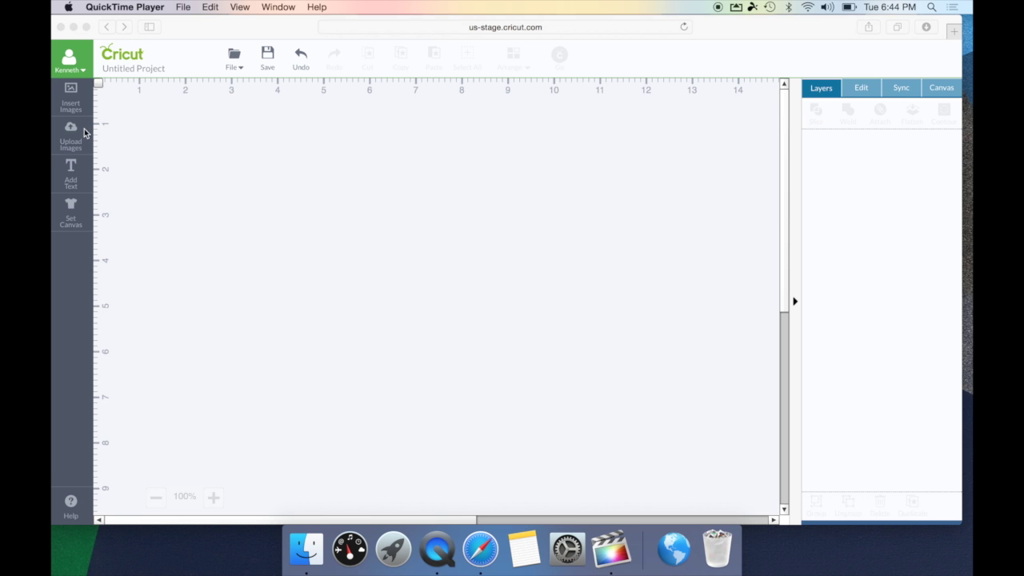
Upload the boyfriend and girlfriend bike PNG from the Desktop as a basic image, classify it as Complex image, and continue to cleanup
left_click(71, 142)
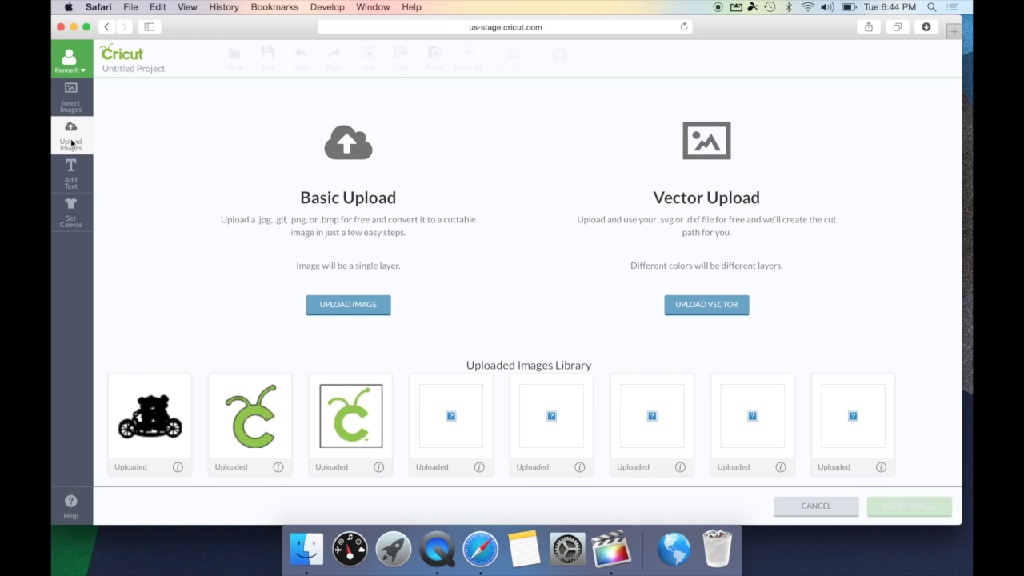
left_click(309, 304)
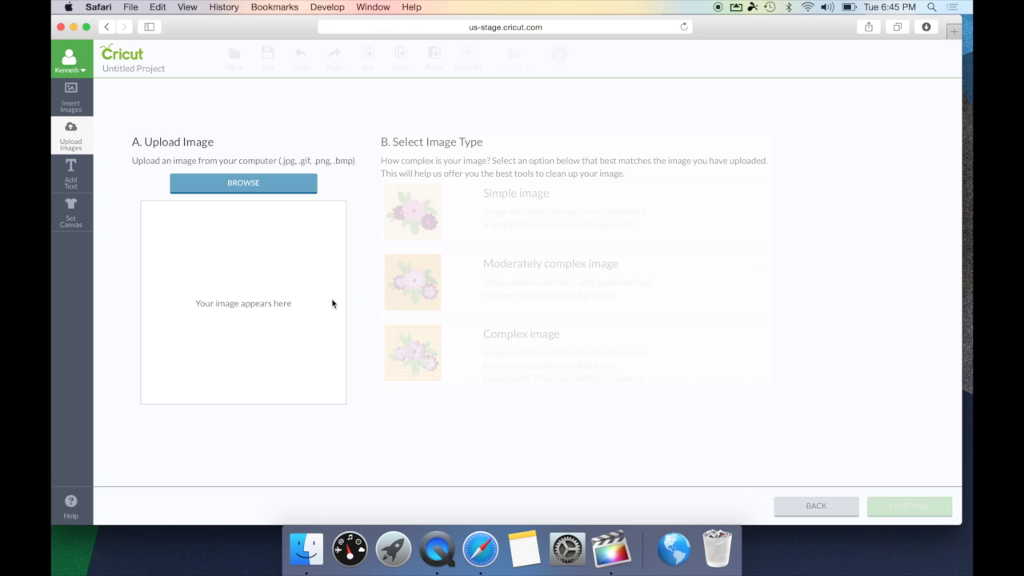
left_click(240, 184)
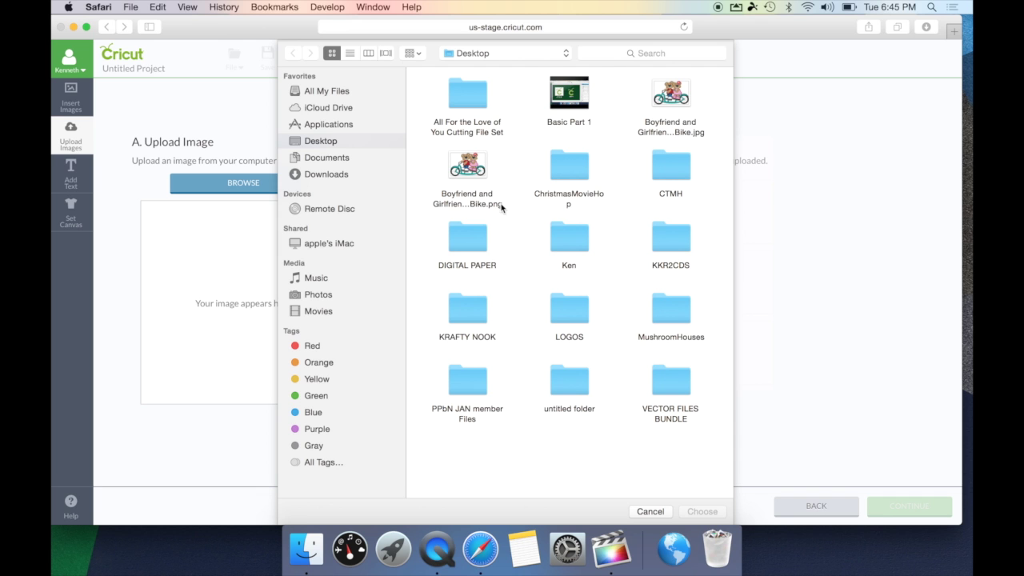
double_click(472, 183)
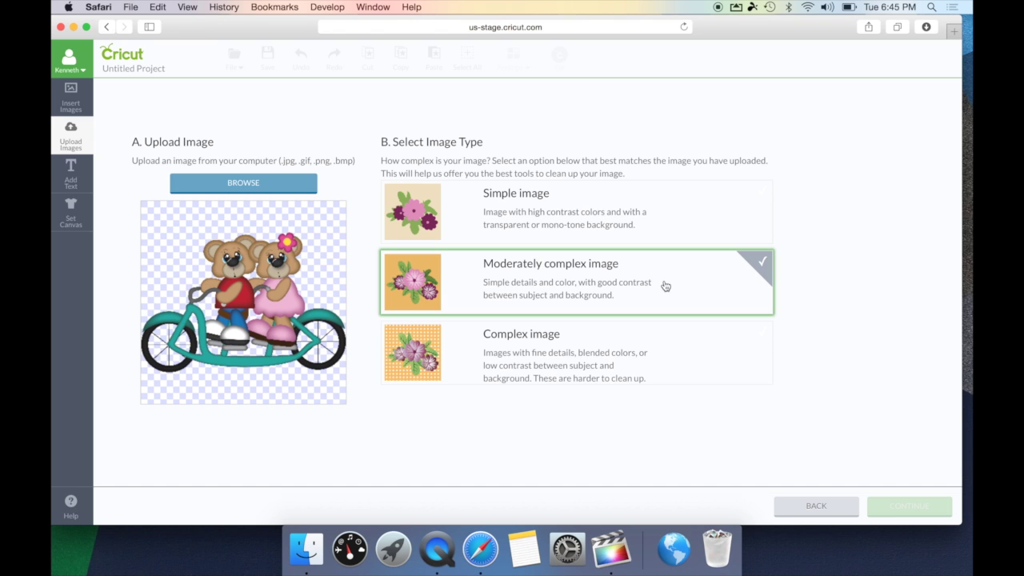
left_click(685, 355)
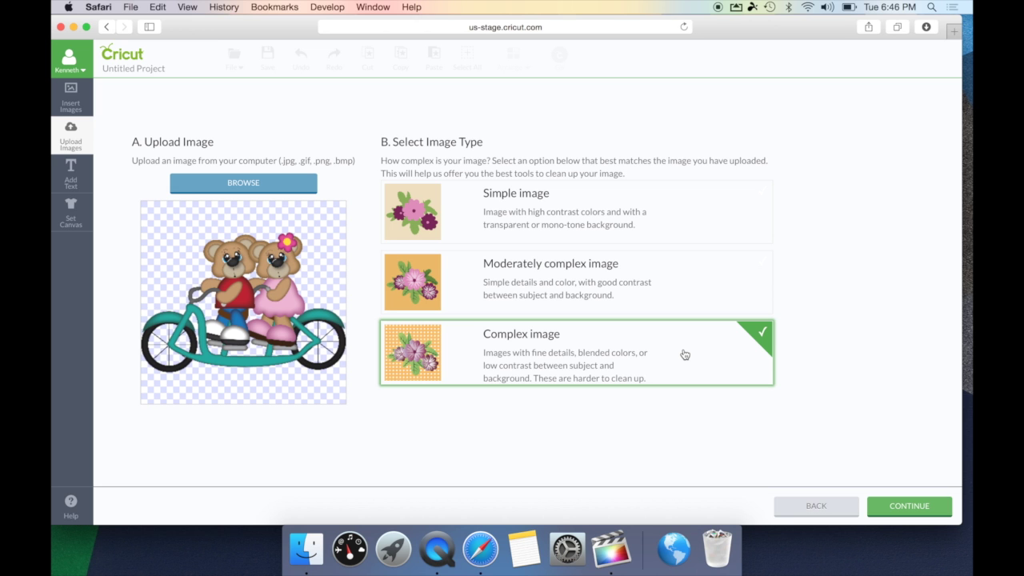
left_click(926, 506)
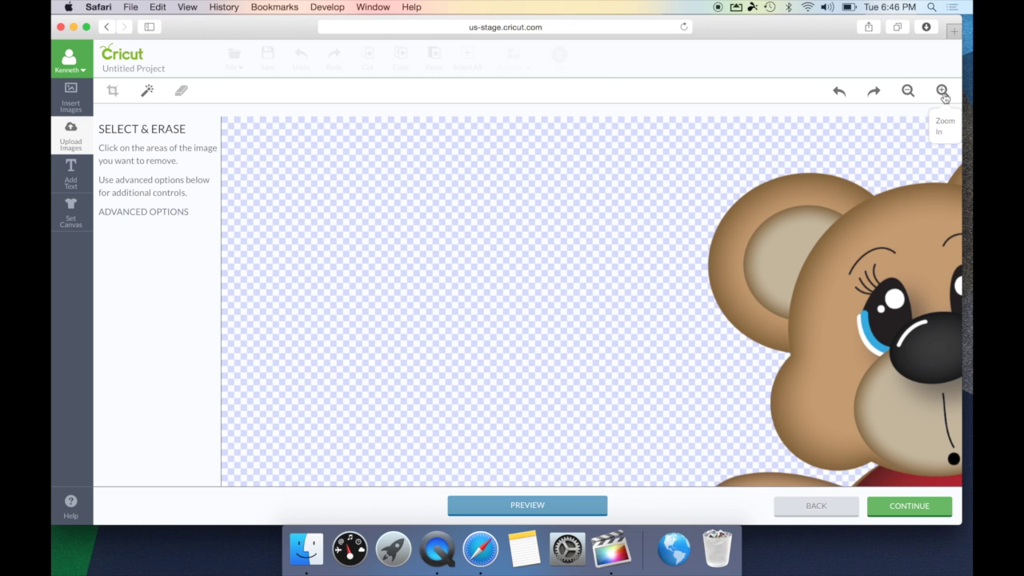
Fit the whole bears image in view and preview its cut outline, then return to the full-colour picture
left_click(908, 91)
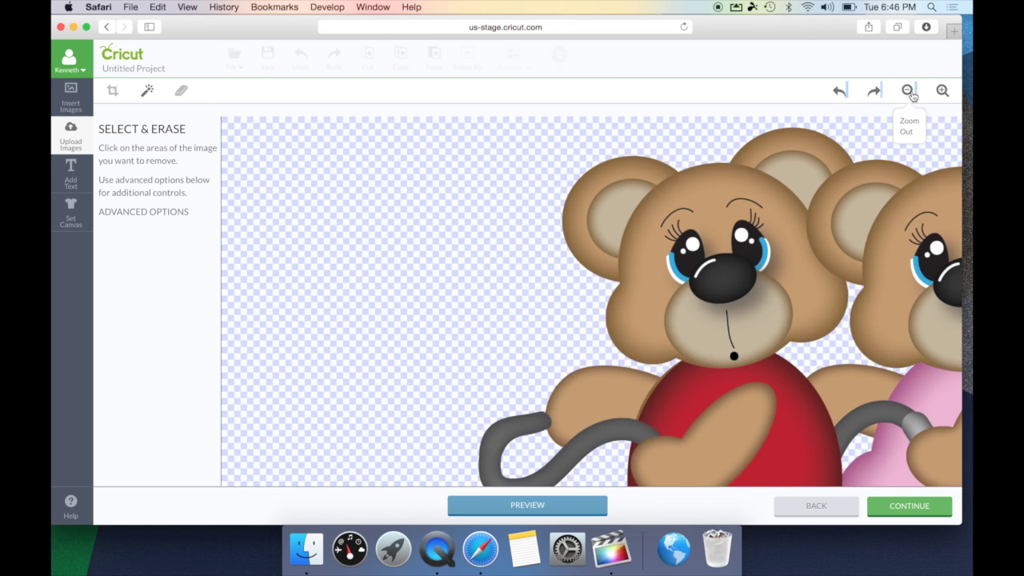
left_click(908, 91)
left_click(908, 91)
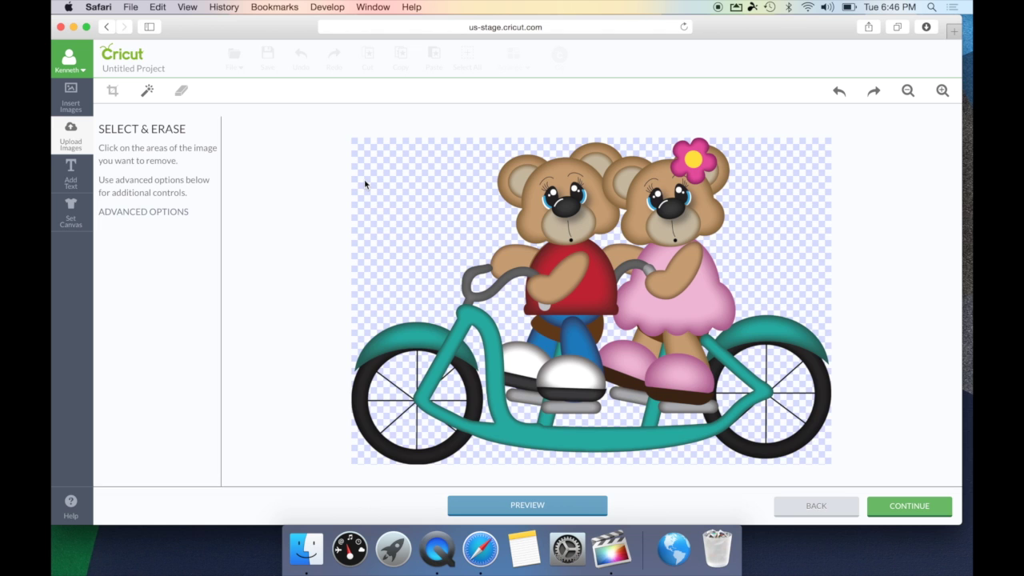
left_click(573, 511)
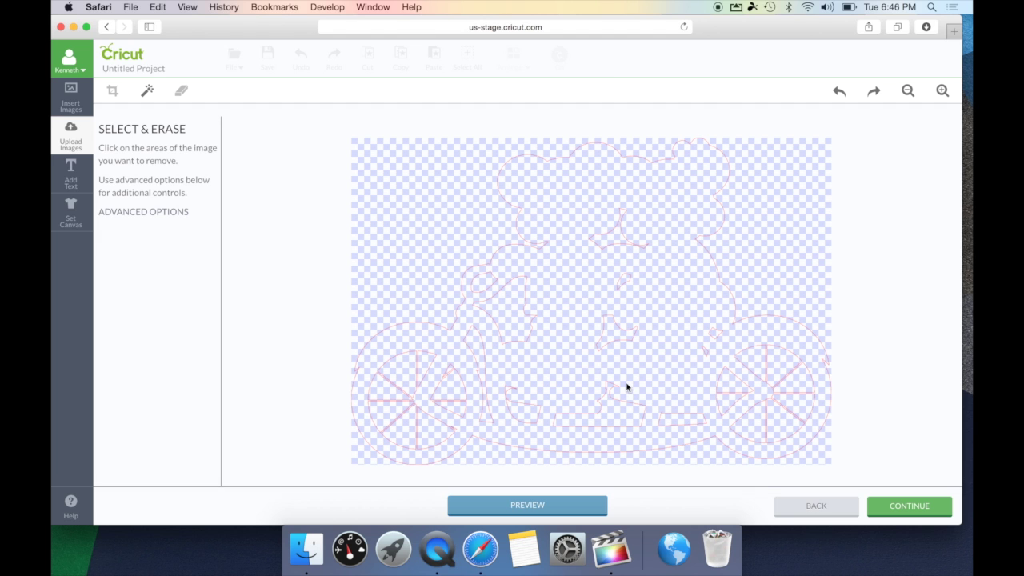
left_click(580, 512)
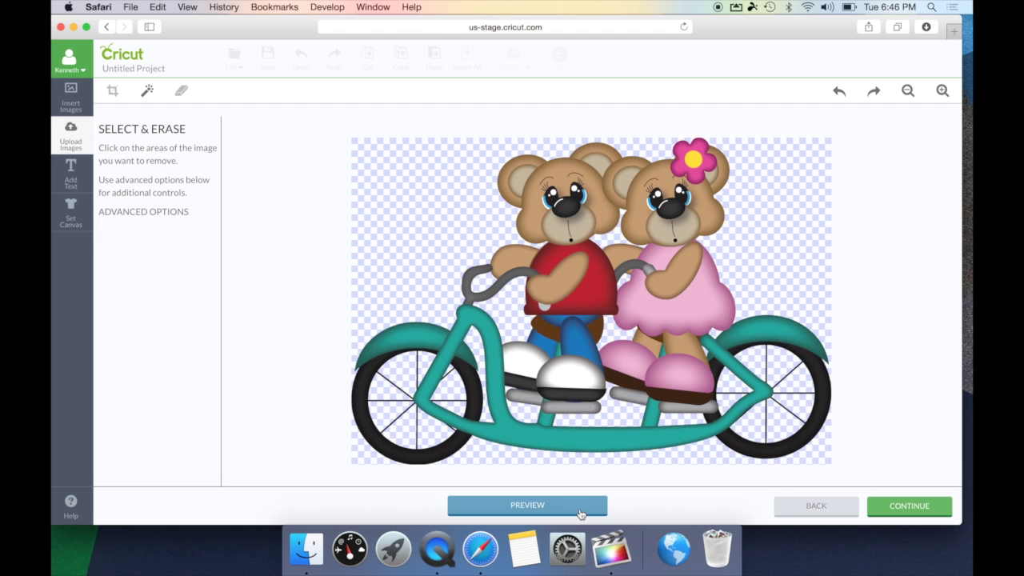
Continue past cleanup, name the image "Bears", and tag it with bear, bike, summer and ppbn
left_click(921, 505)
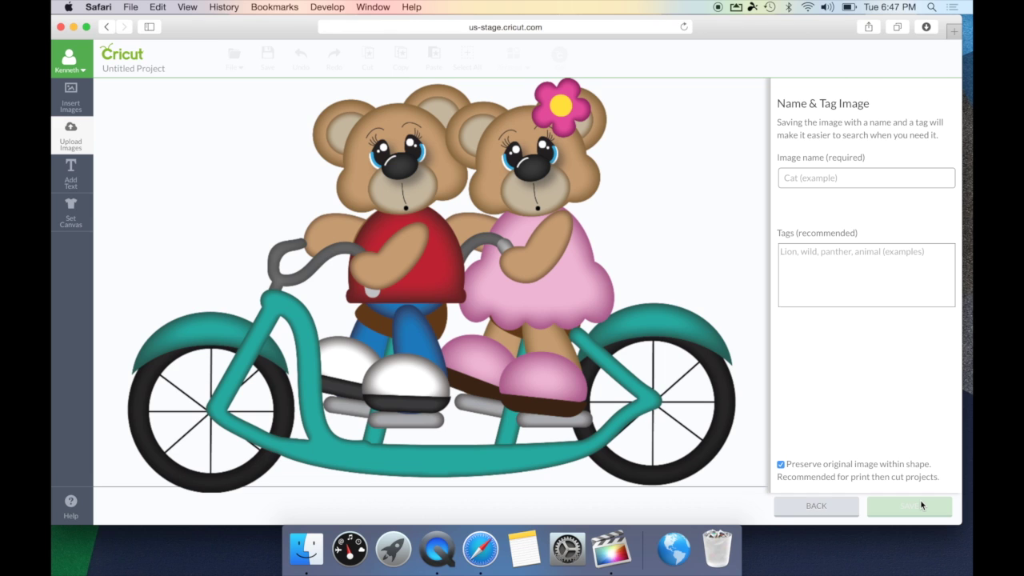
left_click(849, 174)
type("Bears")
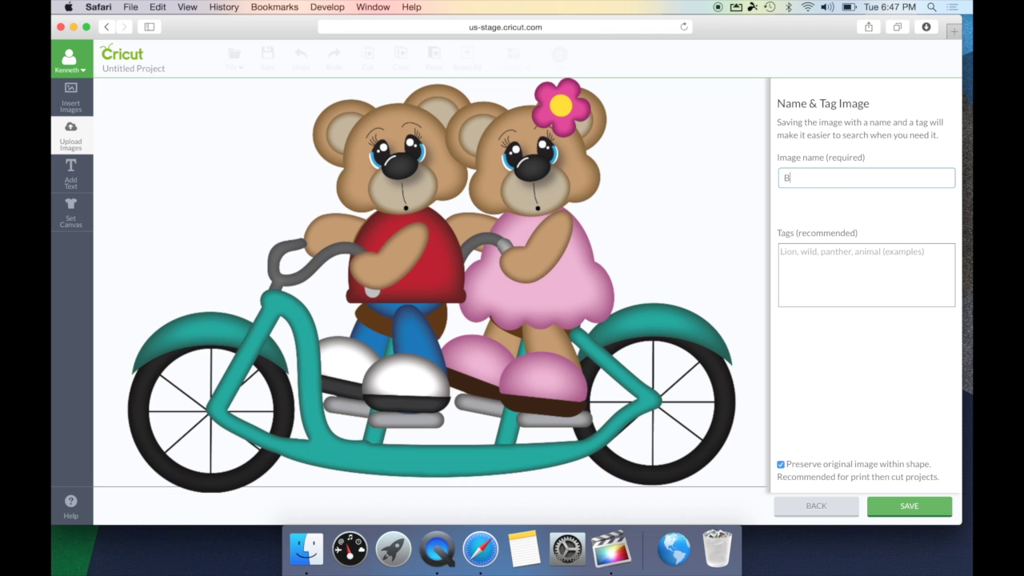
left_click(835, 264)
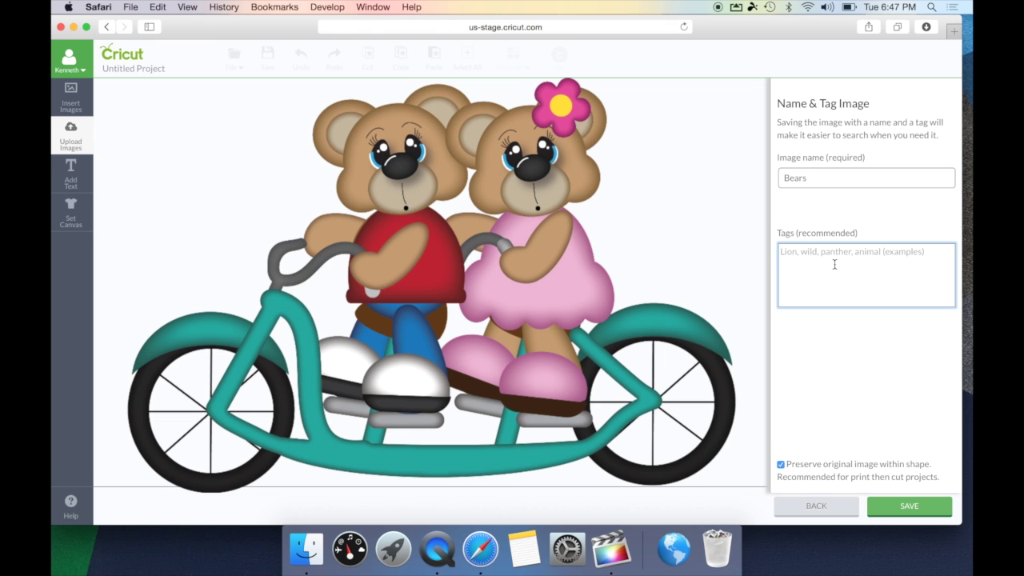
type("bear,")
type("bike, summer, ppbn,")
Keep the original image preserved within the shape for print then cut, and save the upload
left_click(781, 442)
left_click(781, 466)
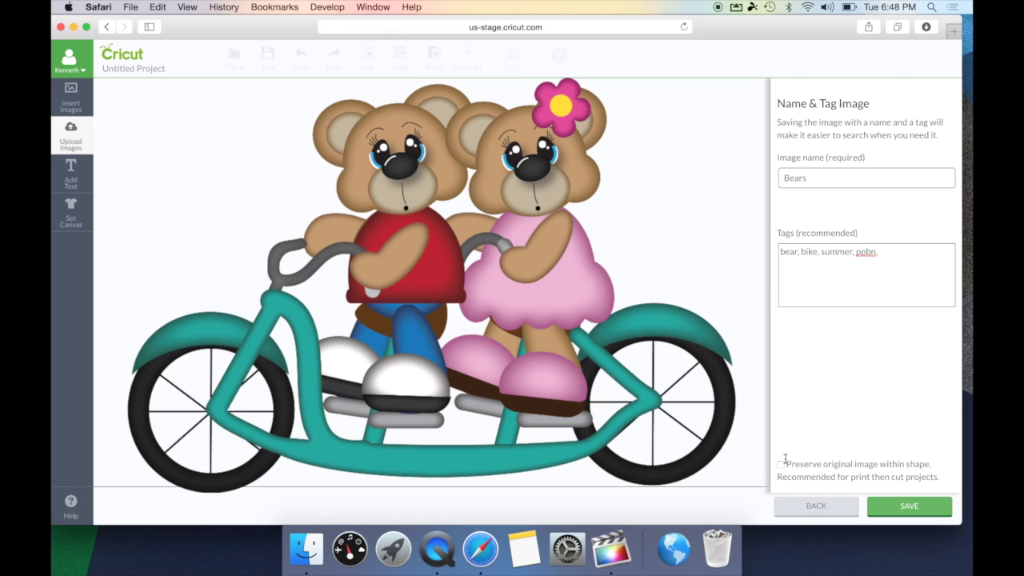
left_click(782, 464)
left_click(899, 507)
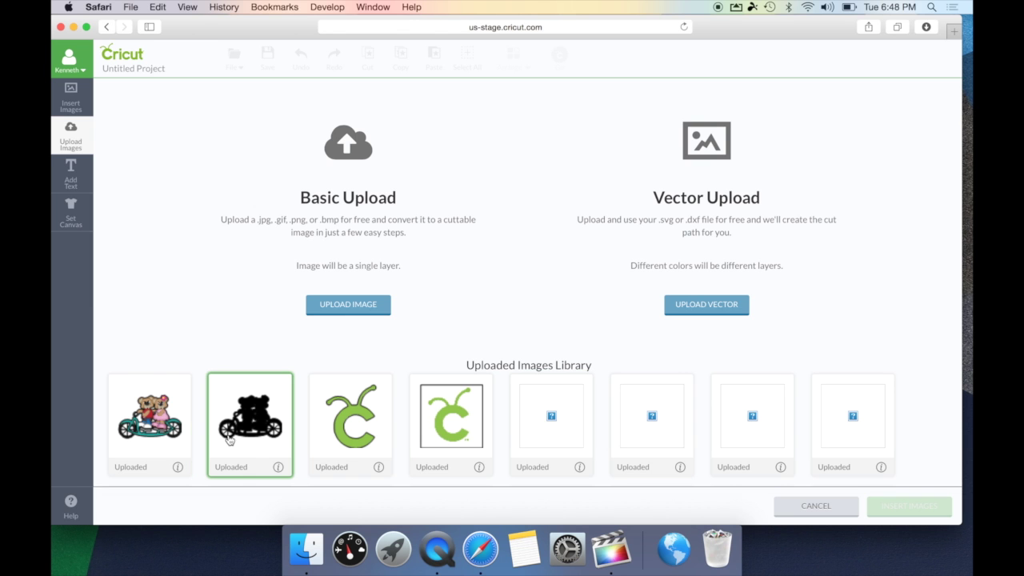
Insert both the coloured bears image and the black bears silhouette from the uploaded images library onto the canvas
left_click(150, 428)
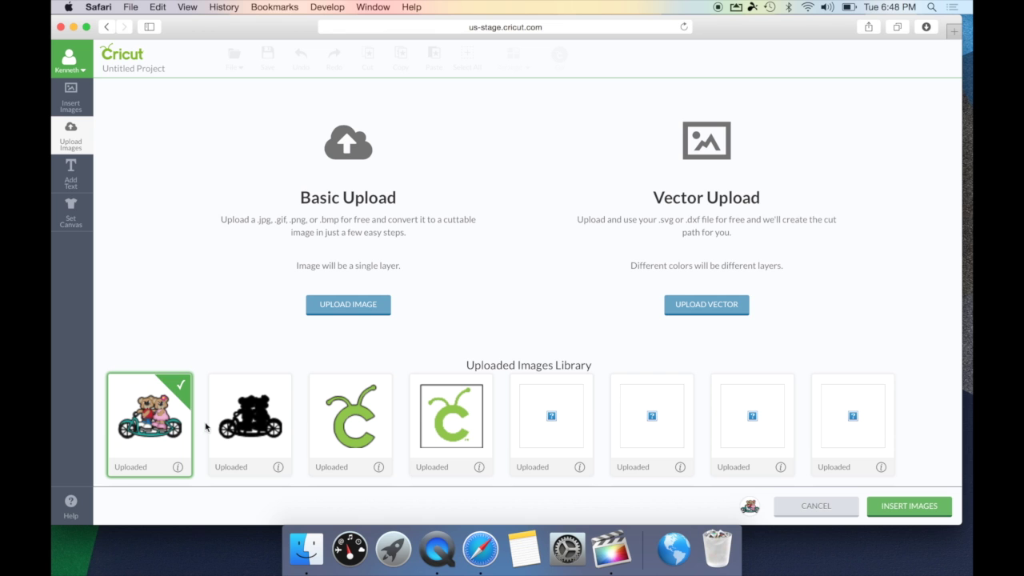
left_click(229, 429)
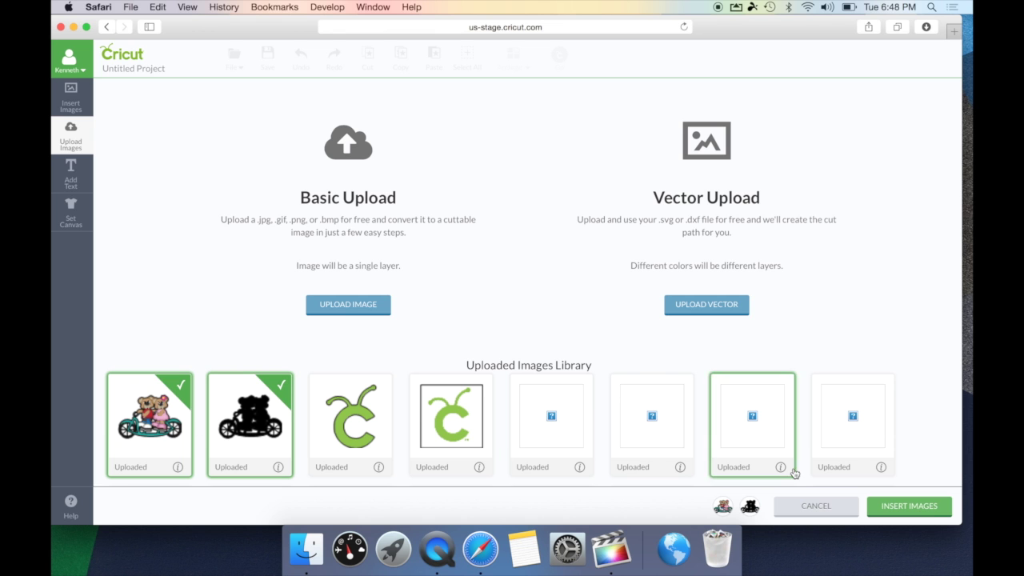
left_click(910, 505)
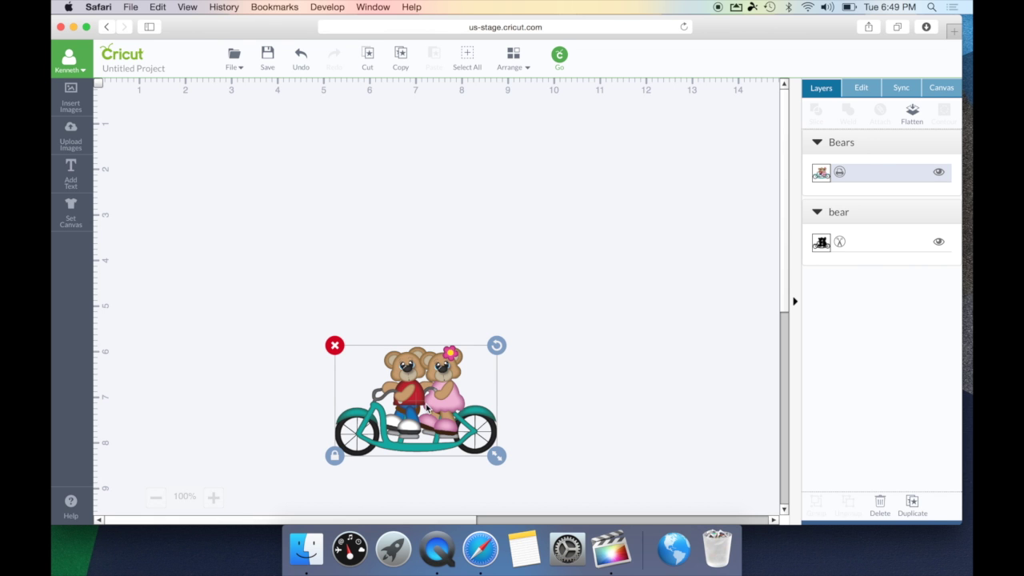
Separate the stacked images, placing the coloured bears about 1.2 in across and 2.2 in down, and the silhouette about 8 in across
left_click_drag(429, 409, 234, 238)
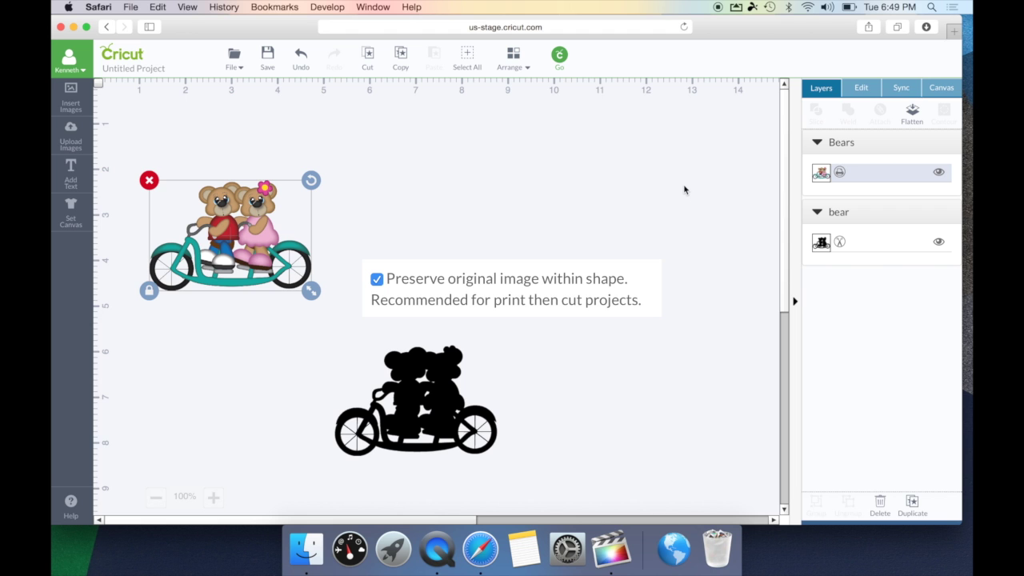
left_click_drag(421, 377, 545, 223)
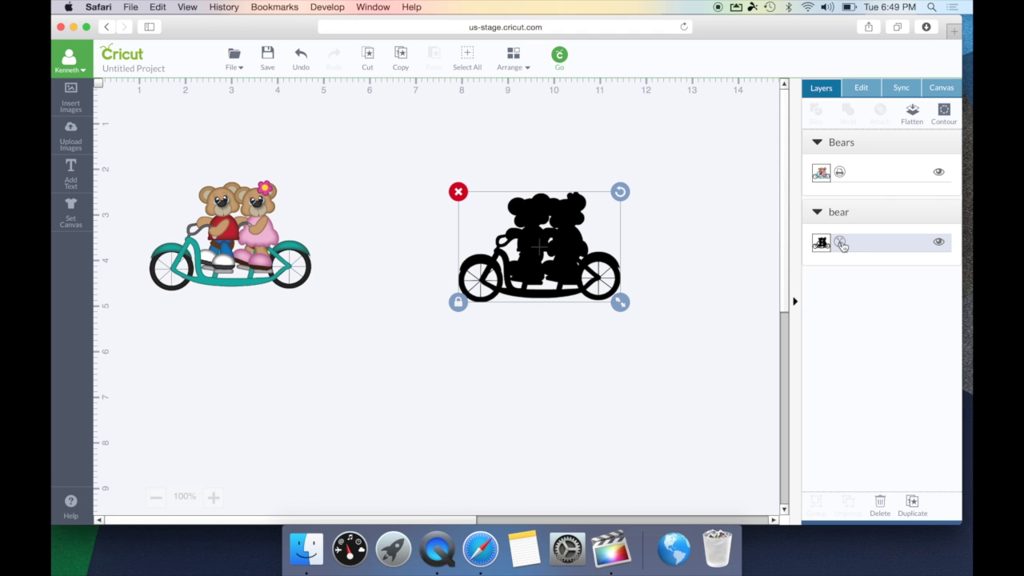
left_click(226, 230)
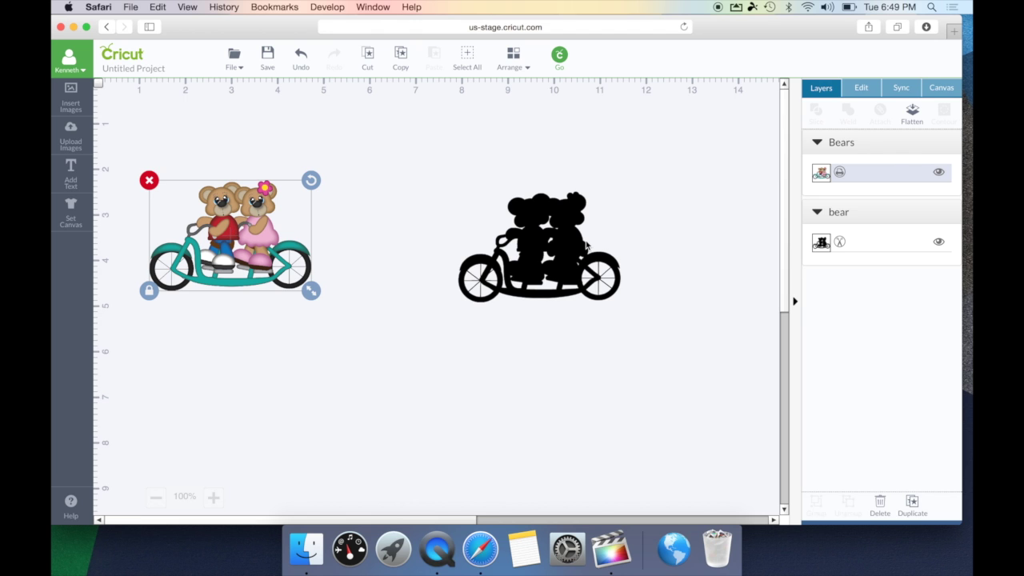
left_click(587, 245)
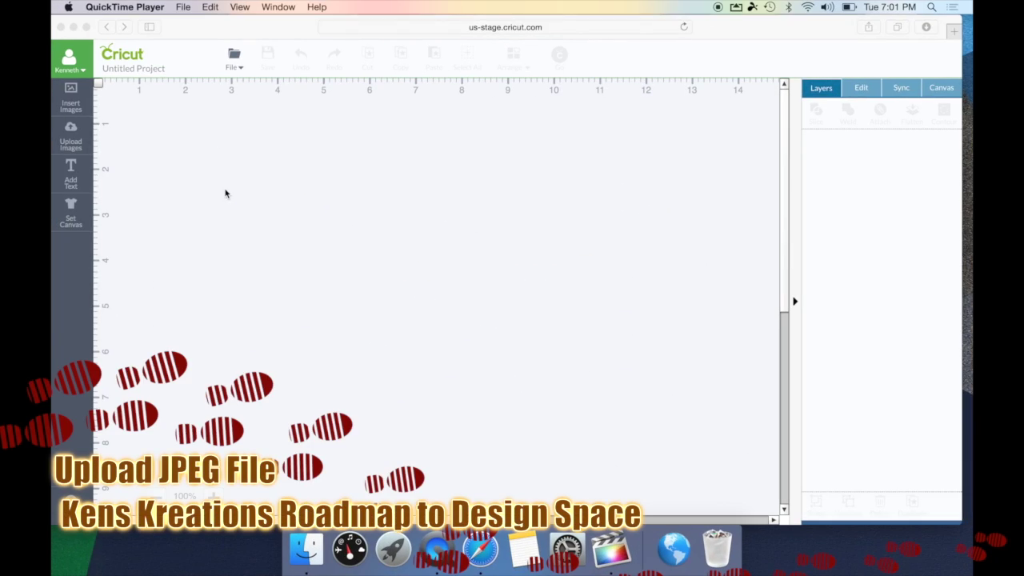
Upload the boyfriend and girlfriend bike JPG from the Desktop as a basic image, classify it as Complex image, and continue to cleanup
left_click(75, 147)
left_click(75, 147)
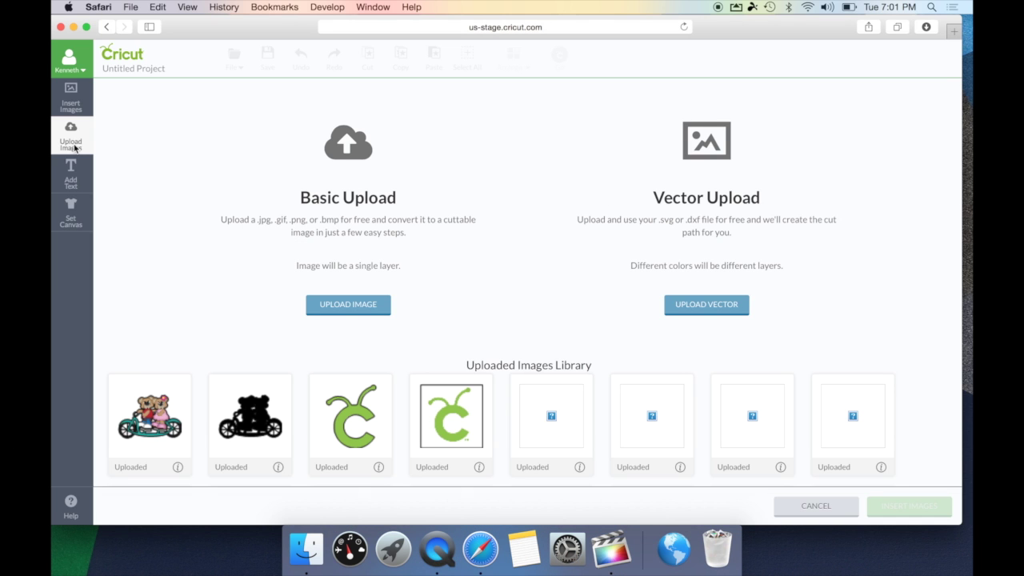
left_click(328, 305)
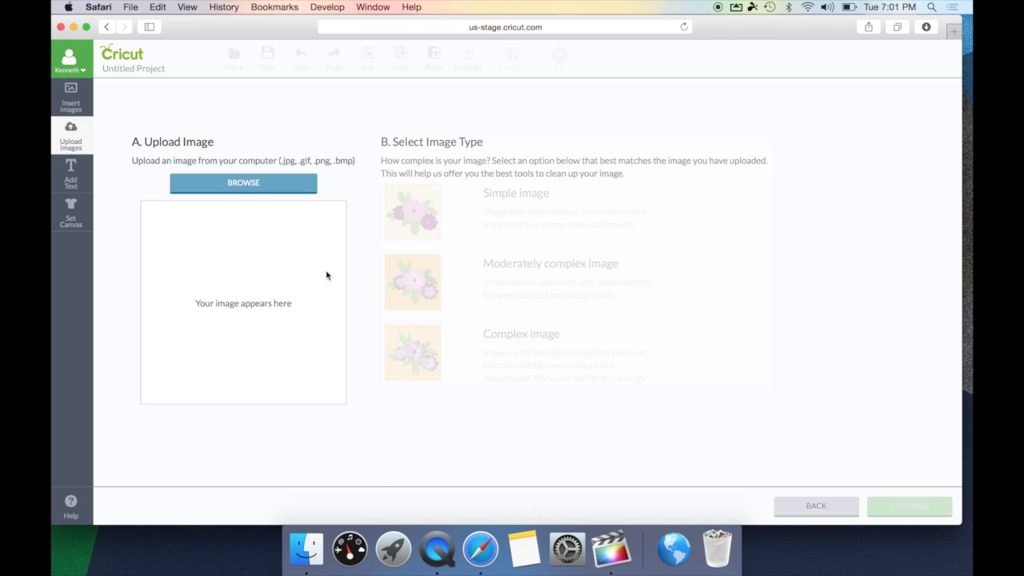
left_click(296, 186)
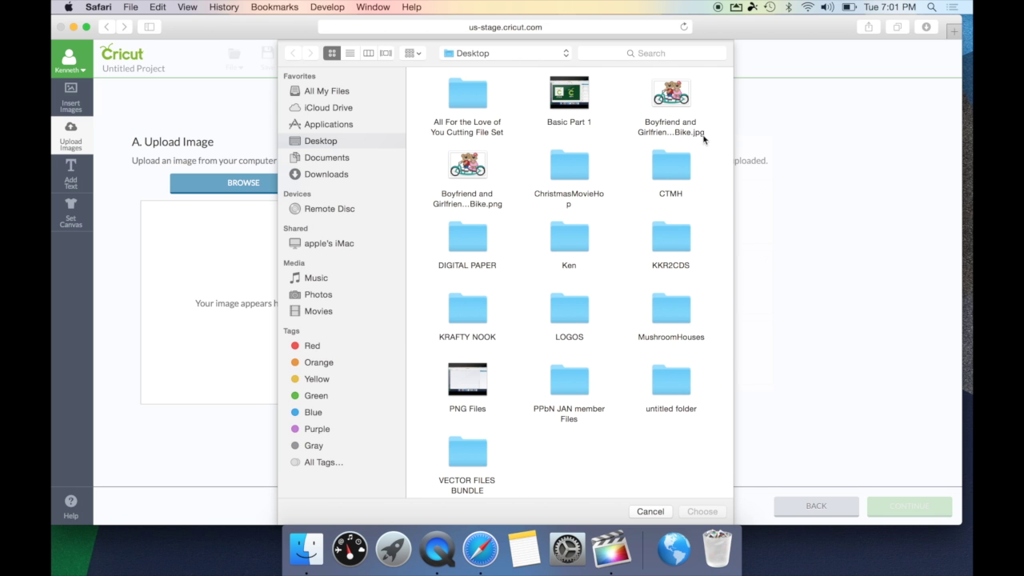
double_click(676, 98)
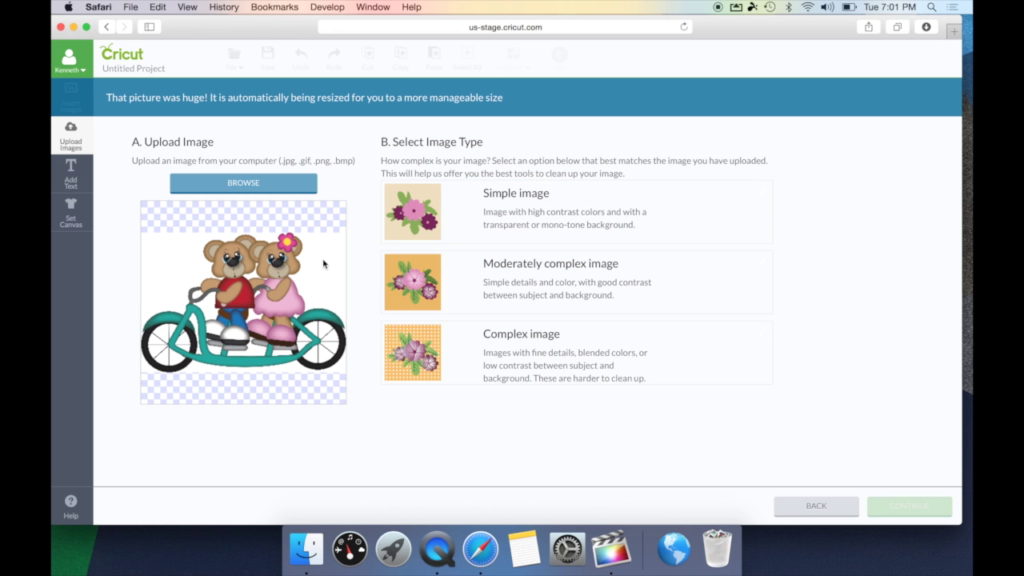
left_click(456, 364)
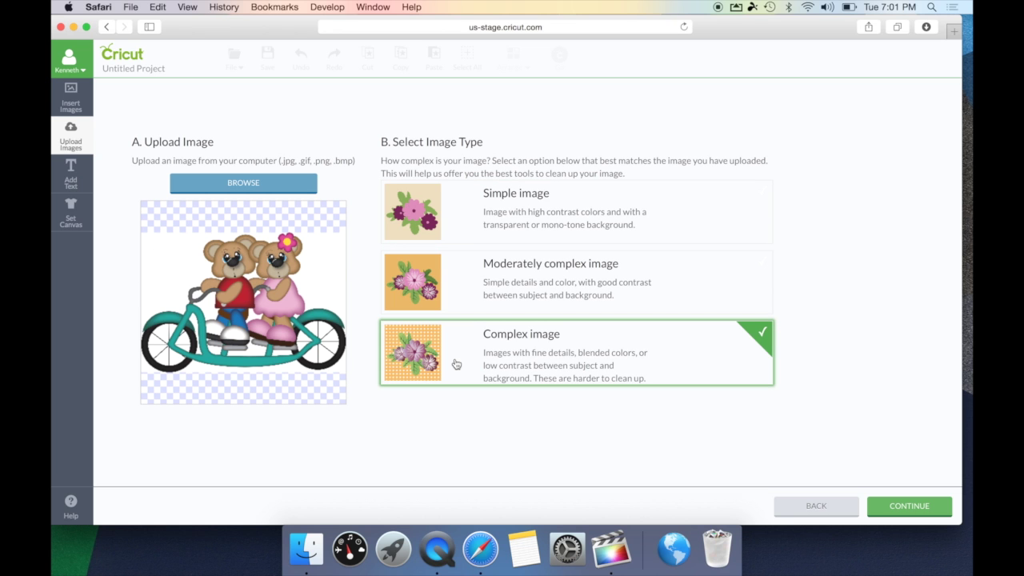
left_click(926, 507)
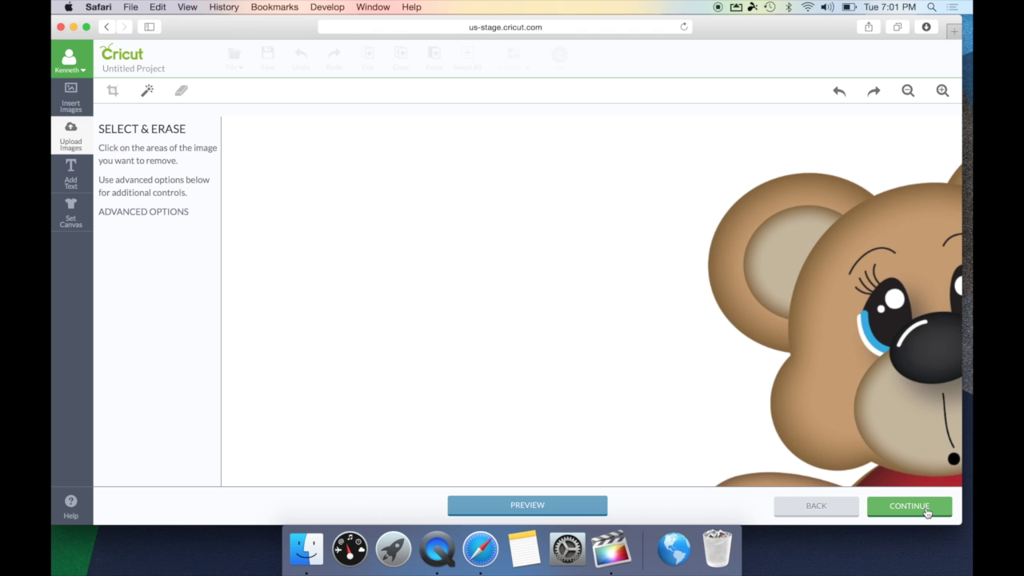
Fit the whole JPG image in view and preview its cut outline, then return to the white-background picture
left_click(909, 91)
left_click(909, 91)
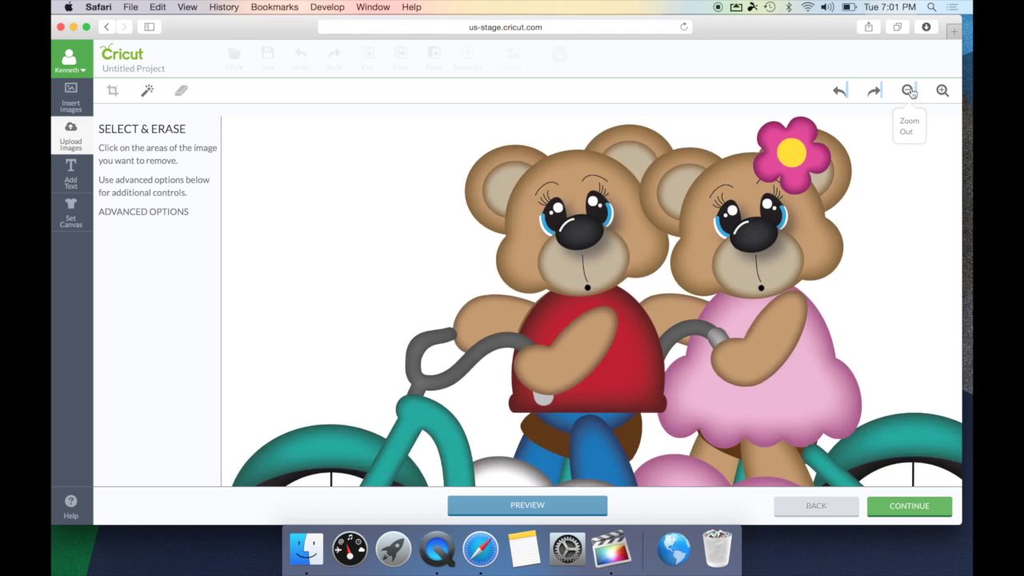
left_click(909, 92)
left_click(909, 92)
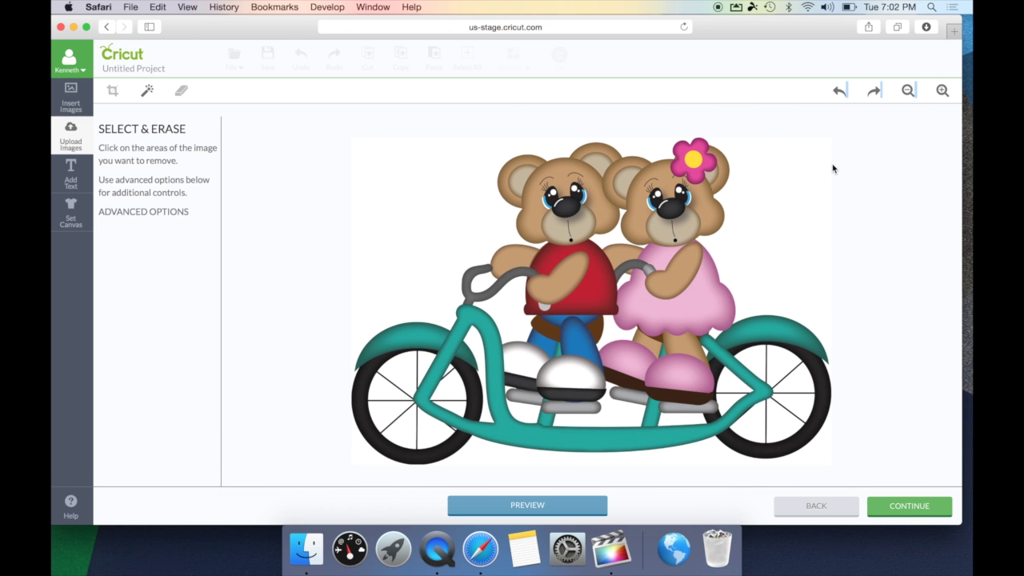
left_click(518, 507)
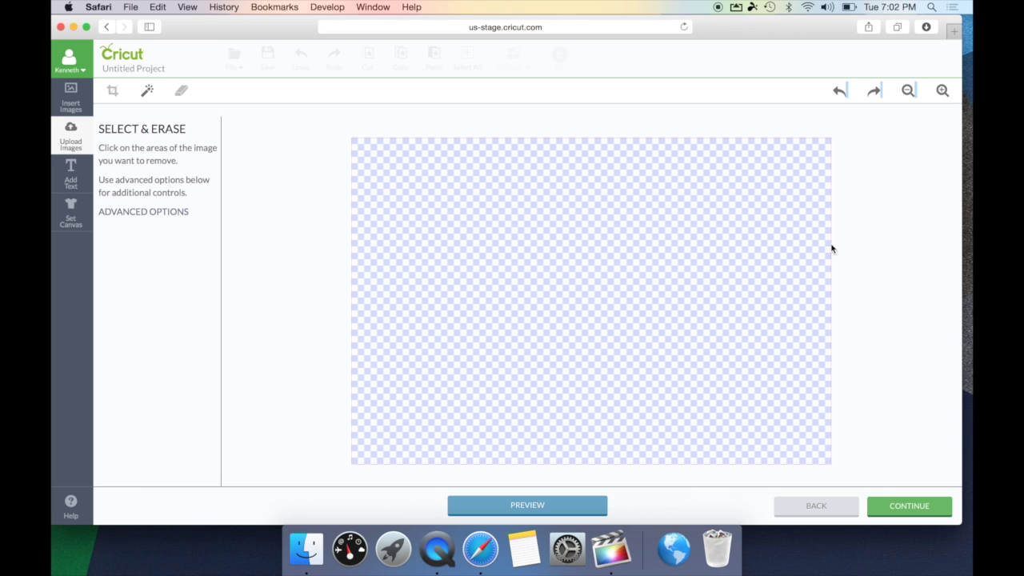
left_click(548, 505)
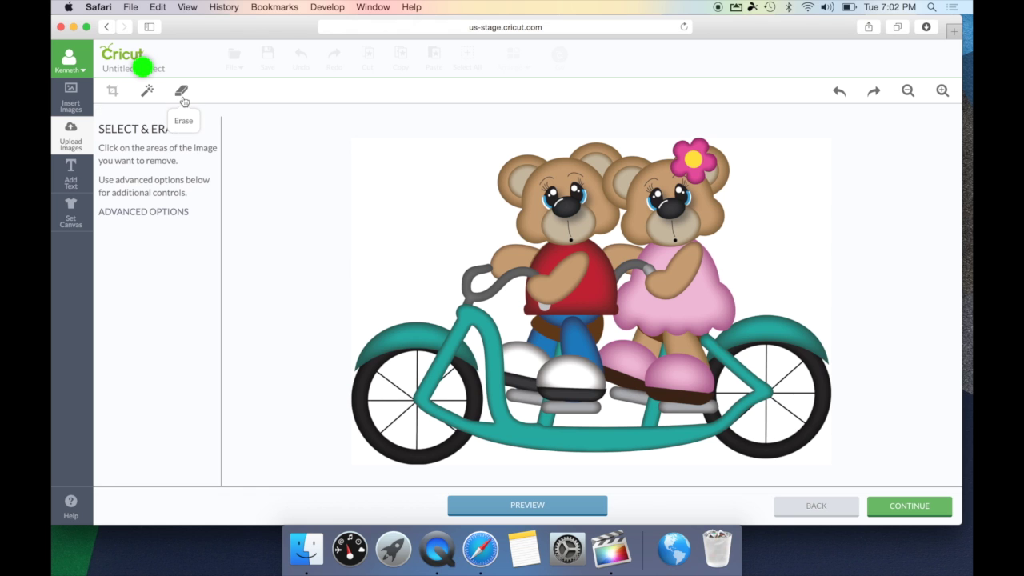
Crop the uploaded JPG down to the pink flower on the girl bear's head
left_click(163, 213)
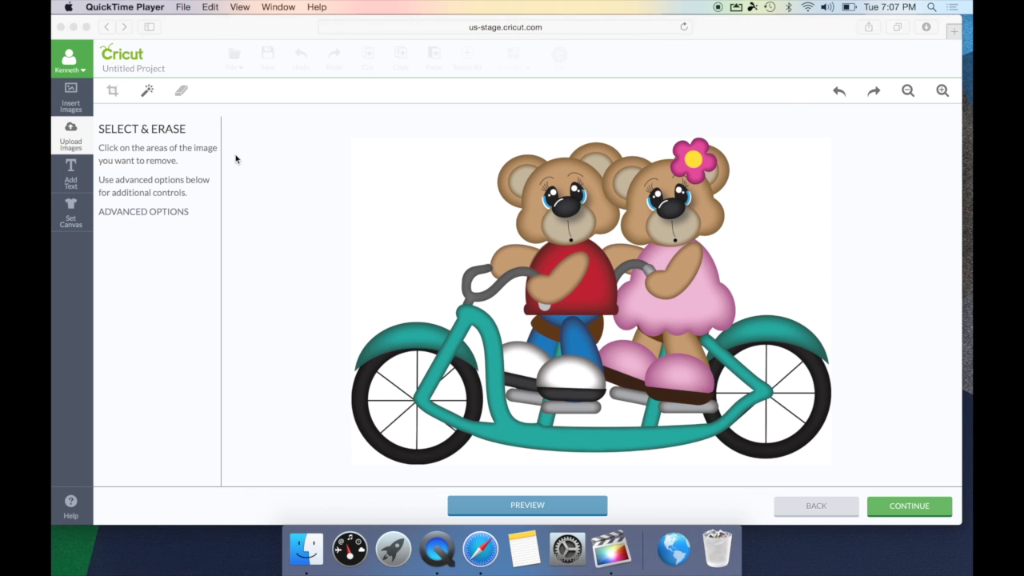
left_click(114, 91)
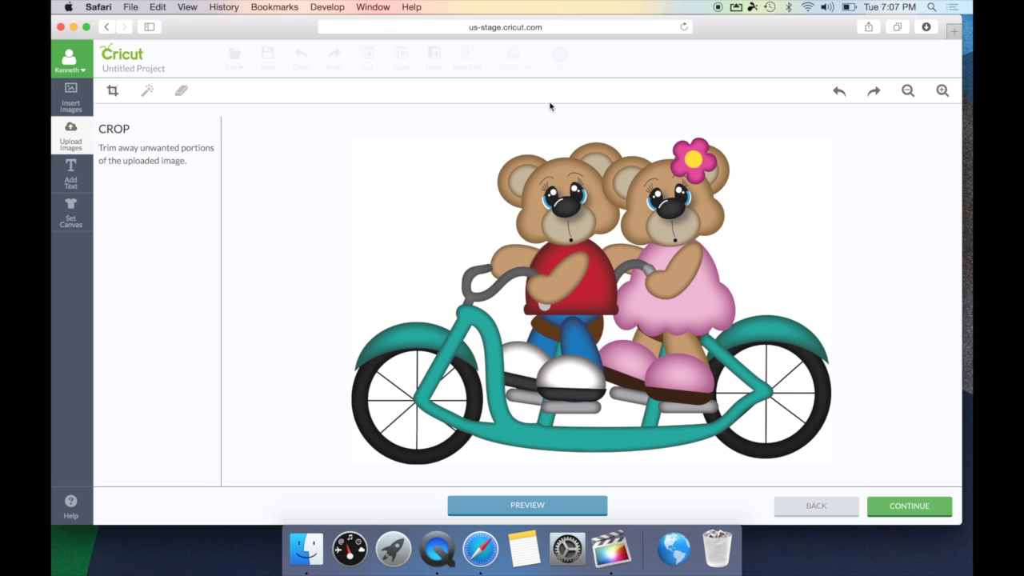
left_click_drag(668, 138, 729, 192)
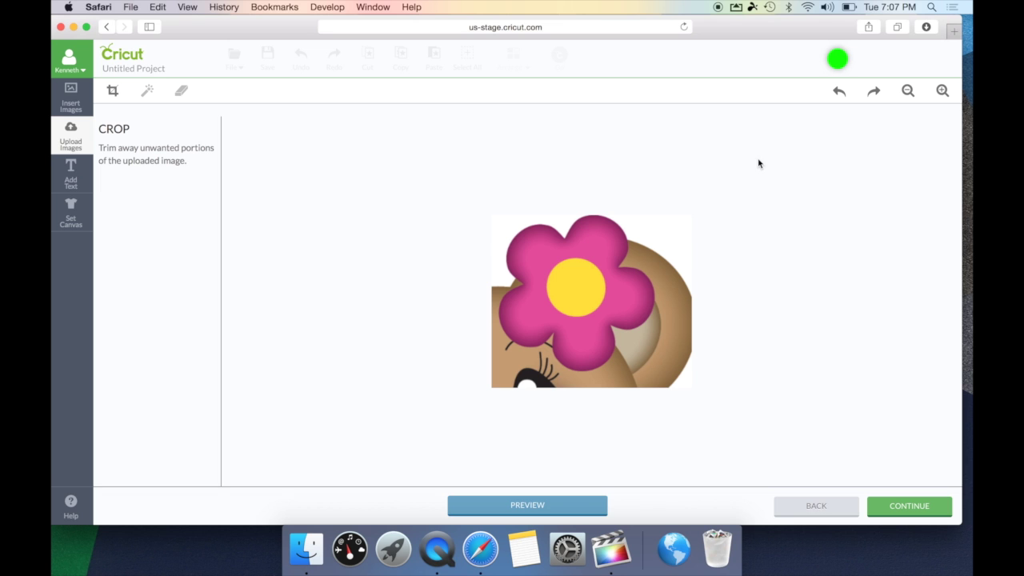
Undo the flower crop and erase the white background in front of the boy bear, above the front wheel
left_click(840, 93)
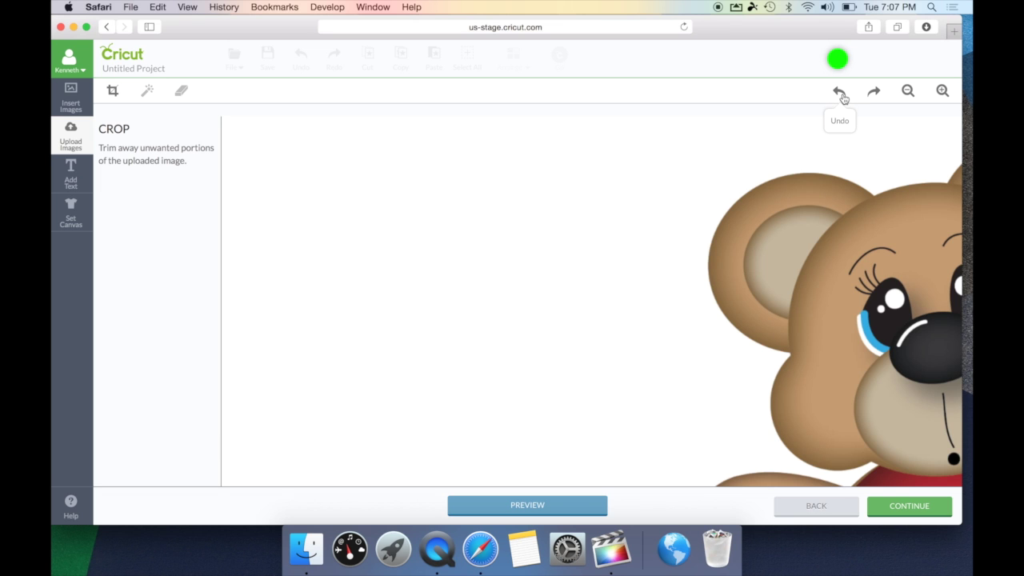
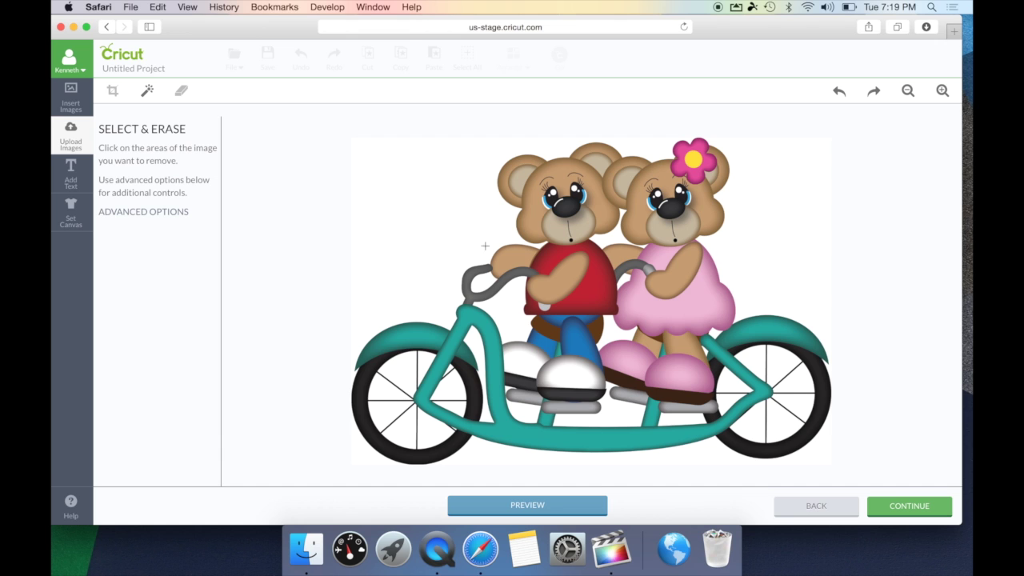
left_click(409, 239)
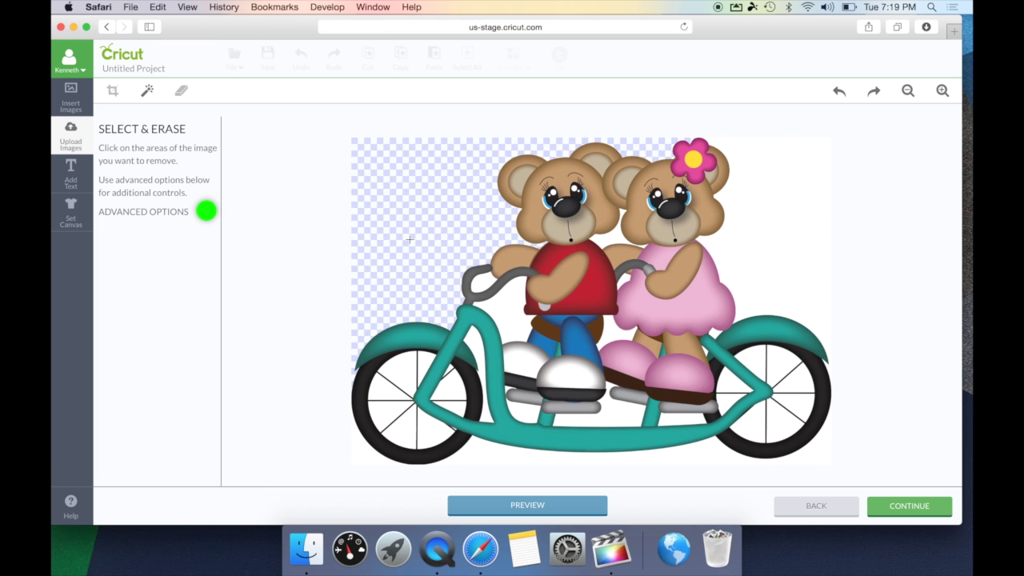
Check the advanced options for color reduction and color tolerance, and erase the white background behind the girl bear
left_click(148, 214)
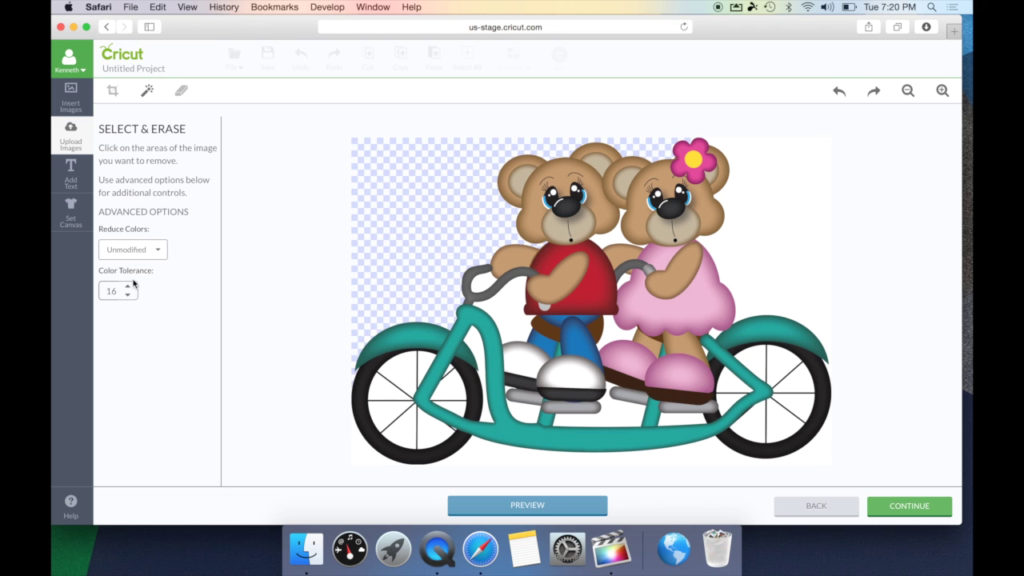
left_click(173, 214)
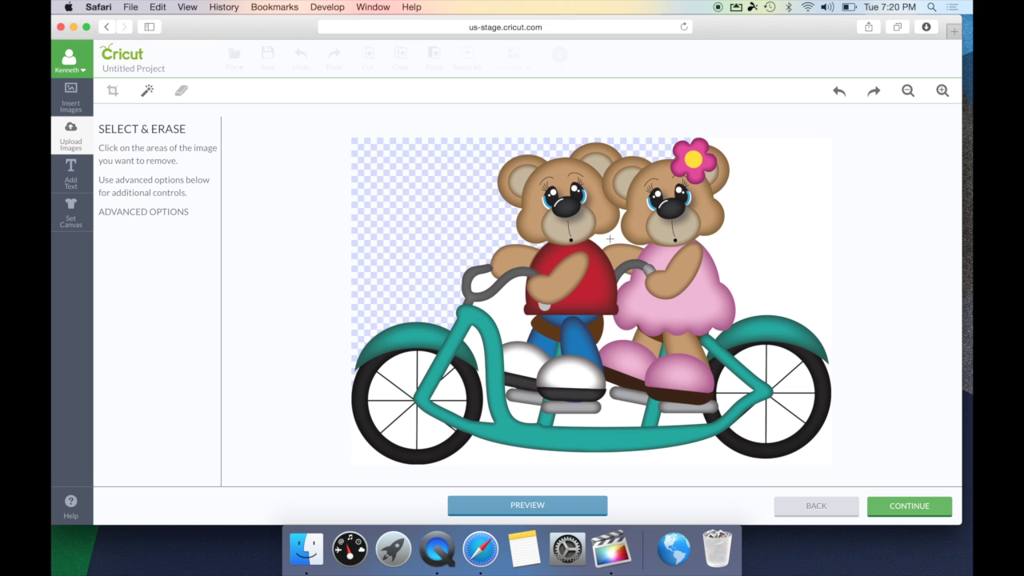
left_click(730, 232)
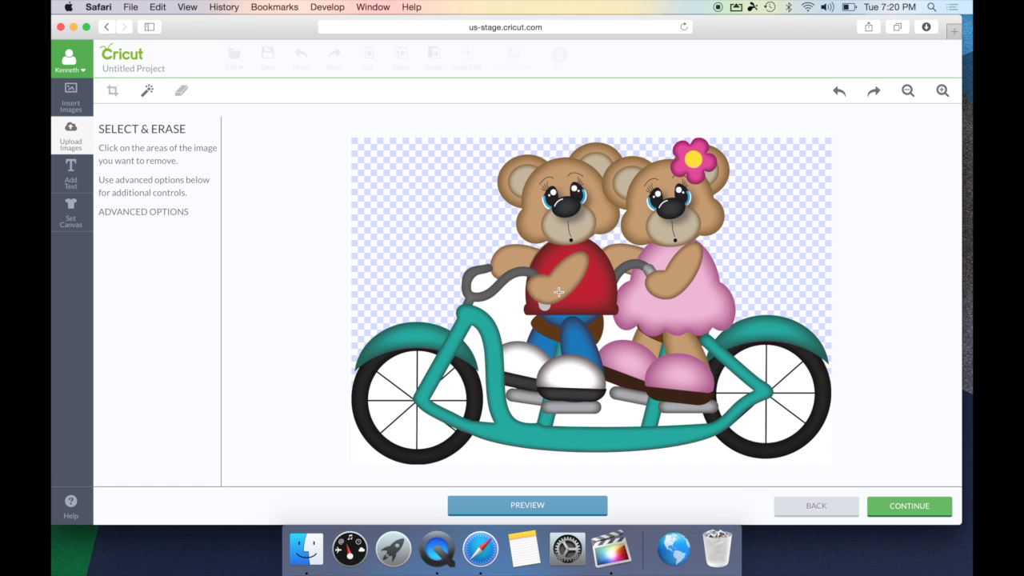
Erase the white areas inside the bike frame and between the wheel spokes, and preview the cut outline
left_click(523, 326)
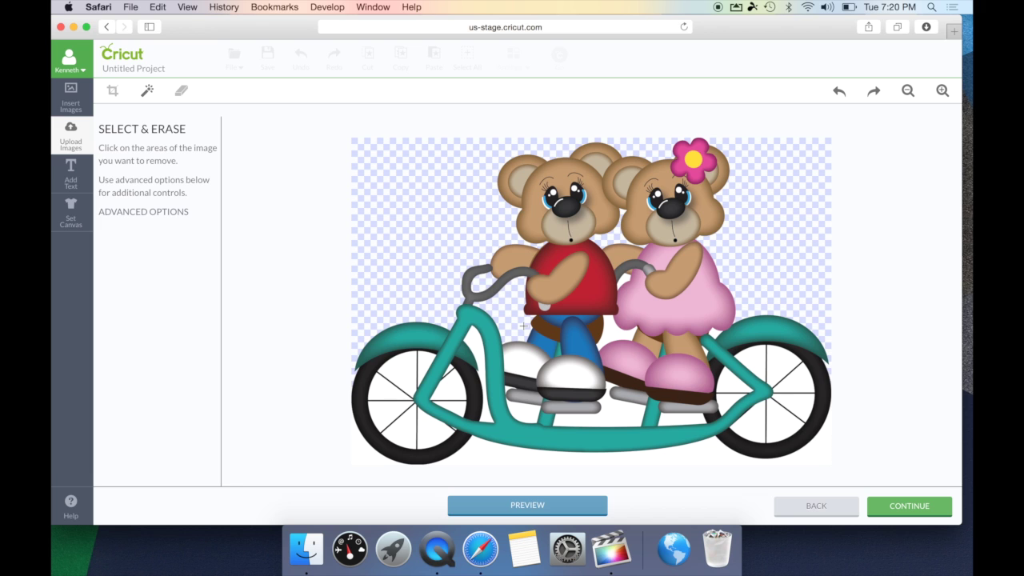
left_click(473, 342)
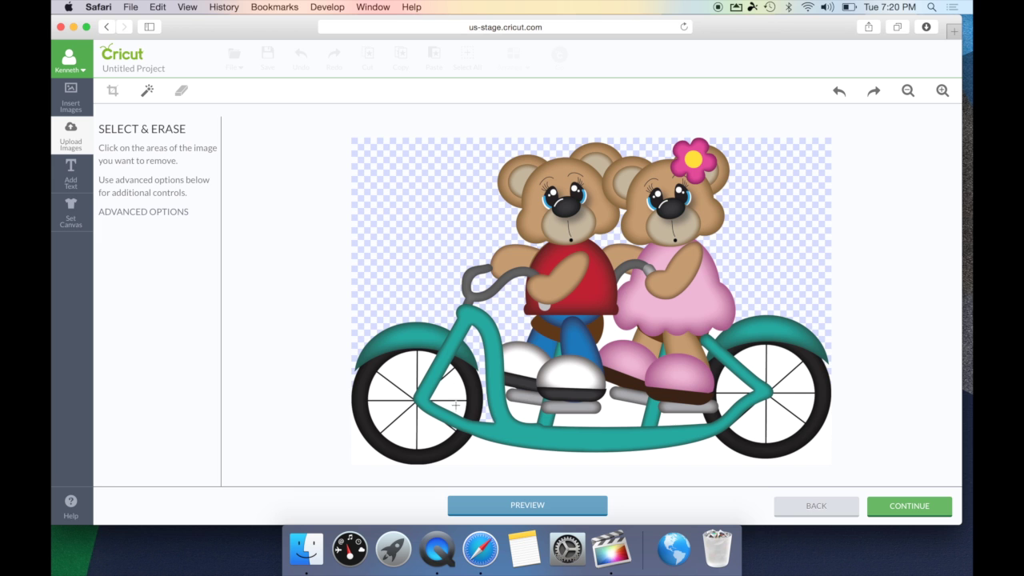
left_click(943, 91)
left_click(943, 91)
scroll(850, 268, "down", 5)
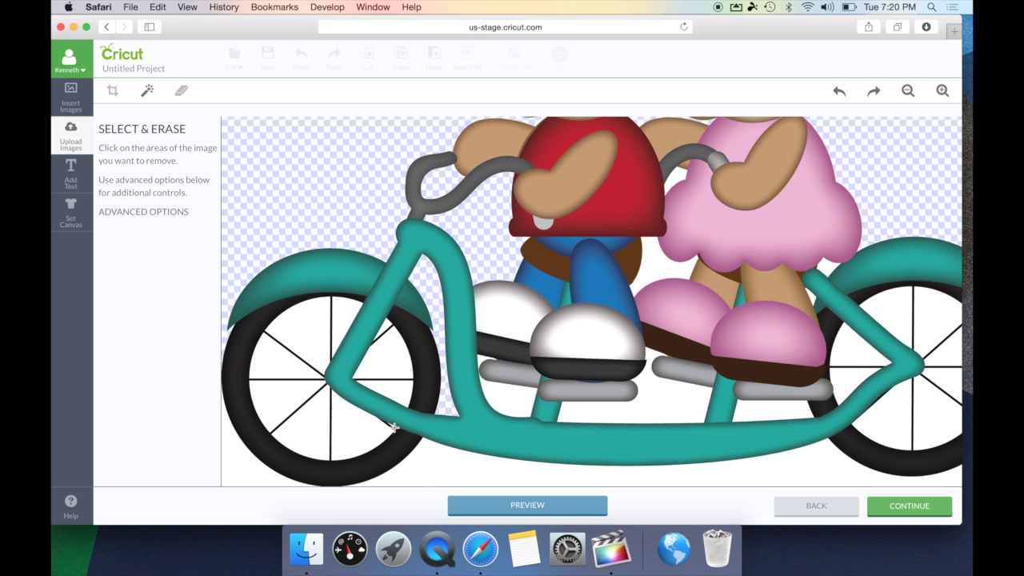
left_click(908, 91)
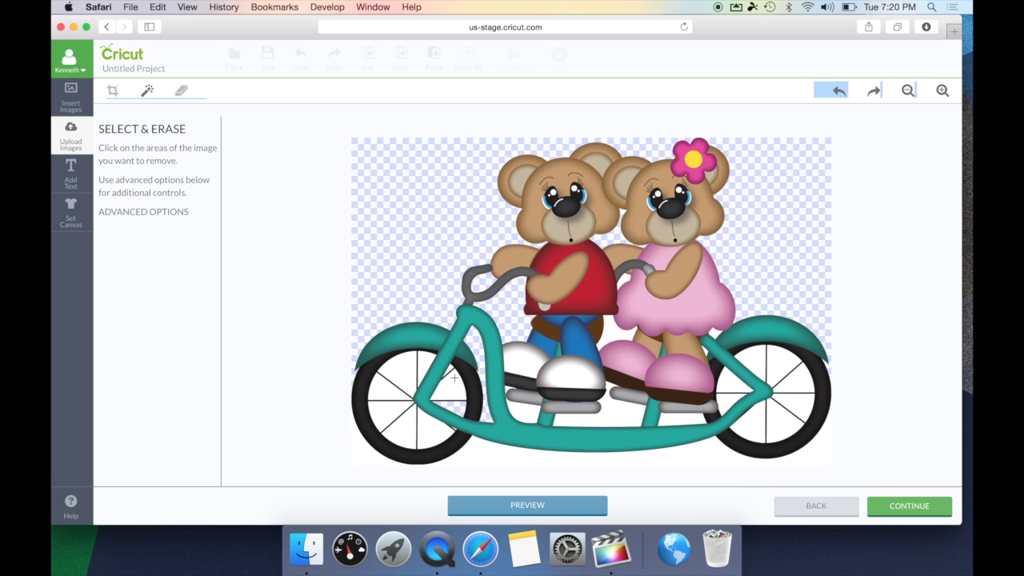
left_click(424, 360)
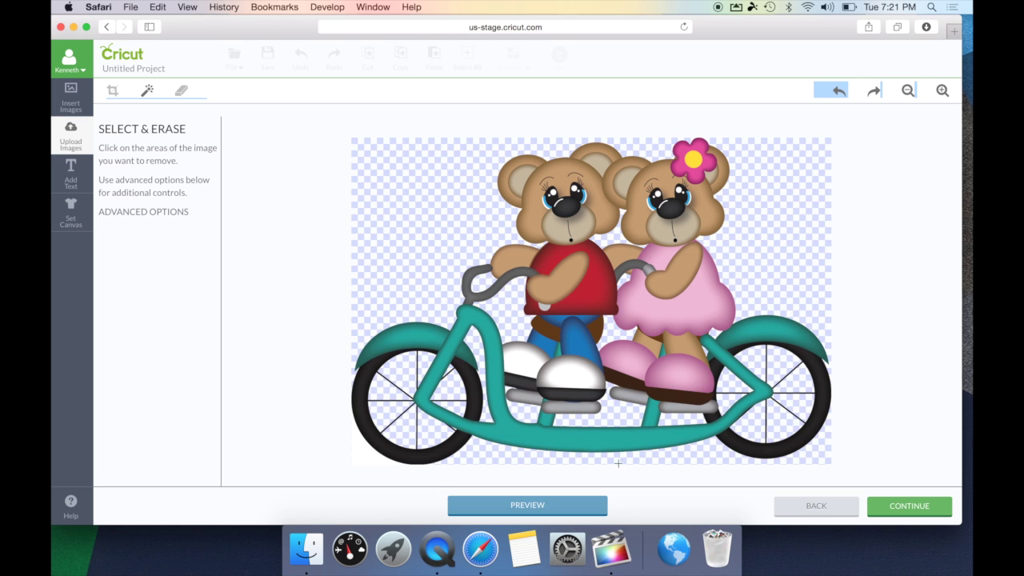
left_click(430, 503)
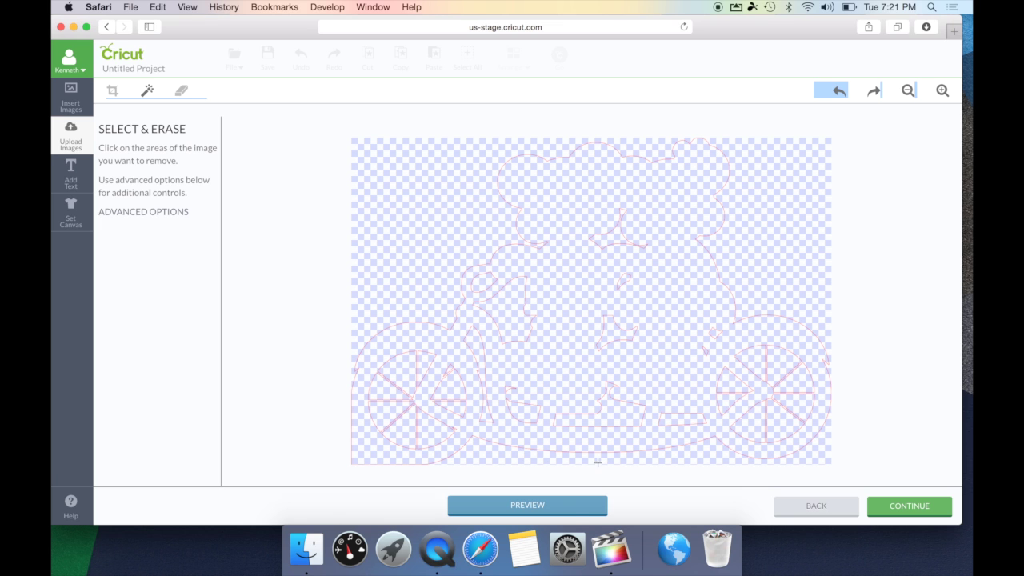
left_click(570, 512)
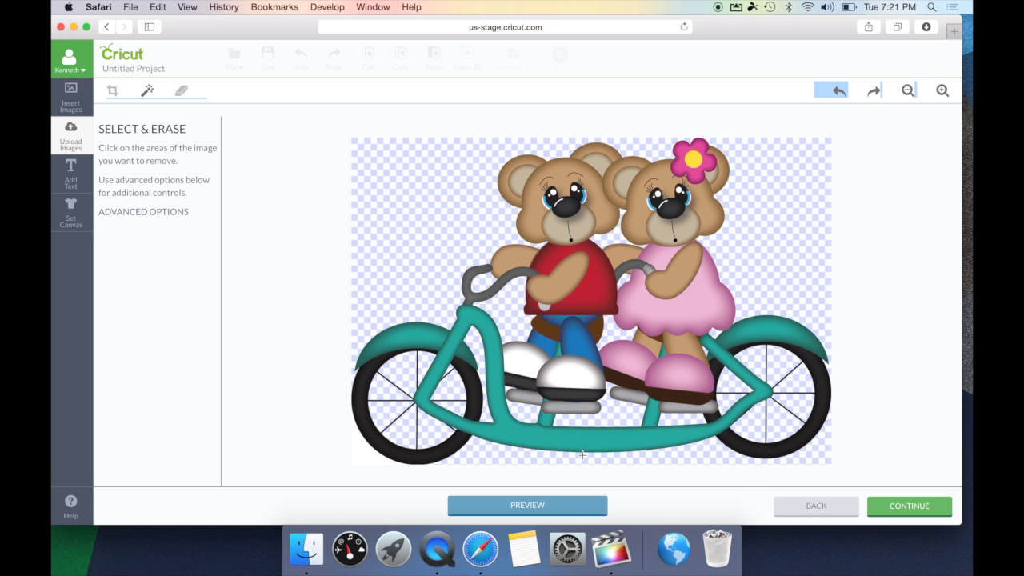
Try erasing the boy bear's tan arm with Select & Erase and undo it
left_click(565, 270)
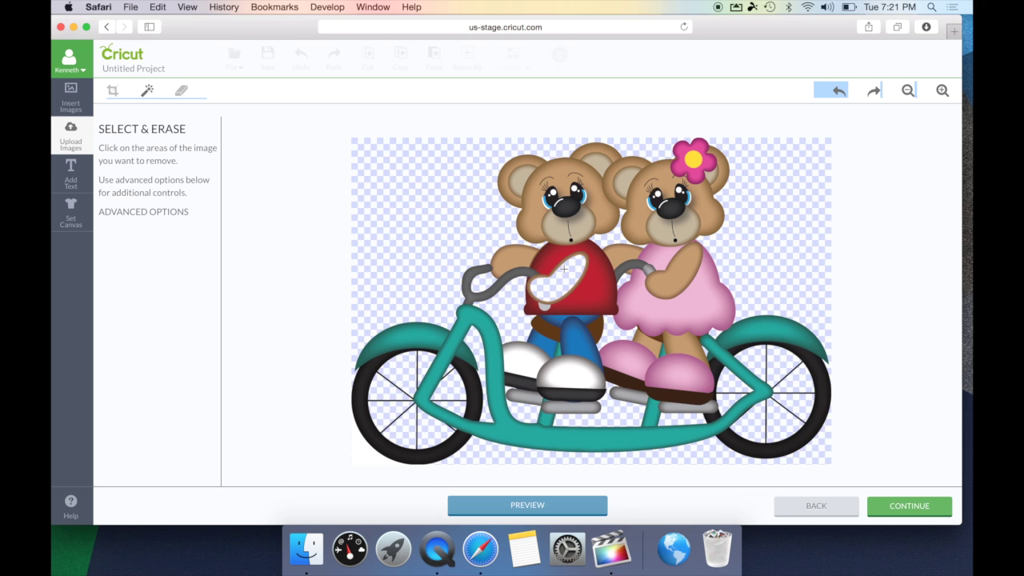
left_click(840, 93)
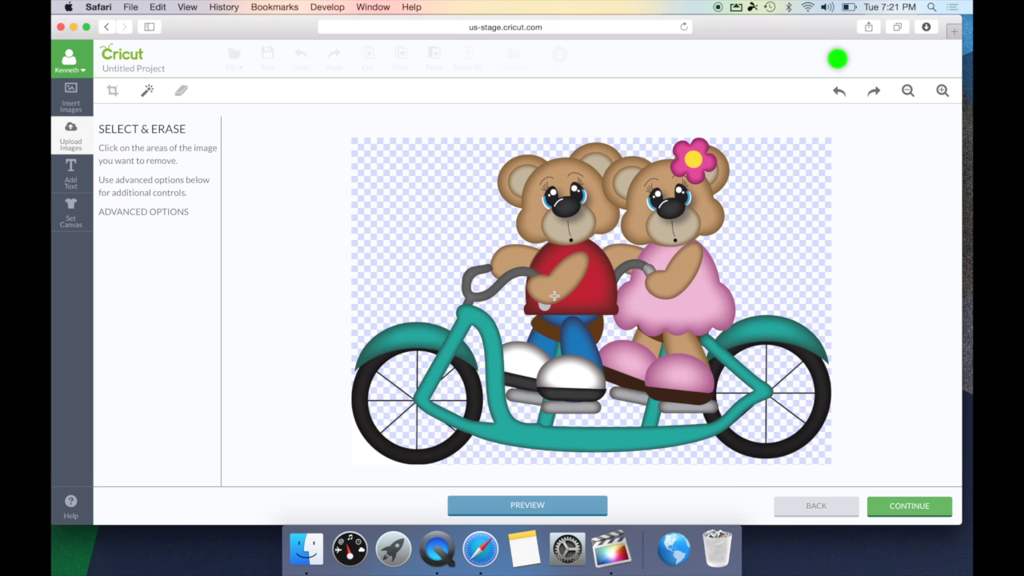
Try the Erase tool at nearly its largest size across the boy bear's face
left_click(181, 91)
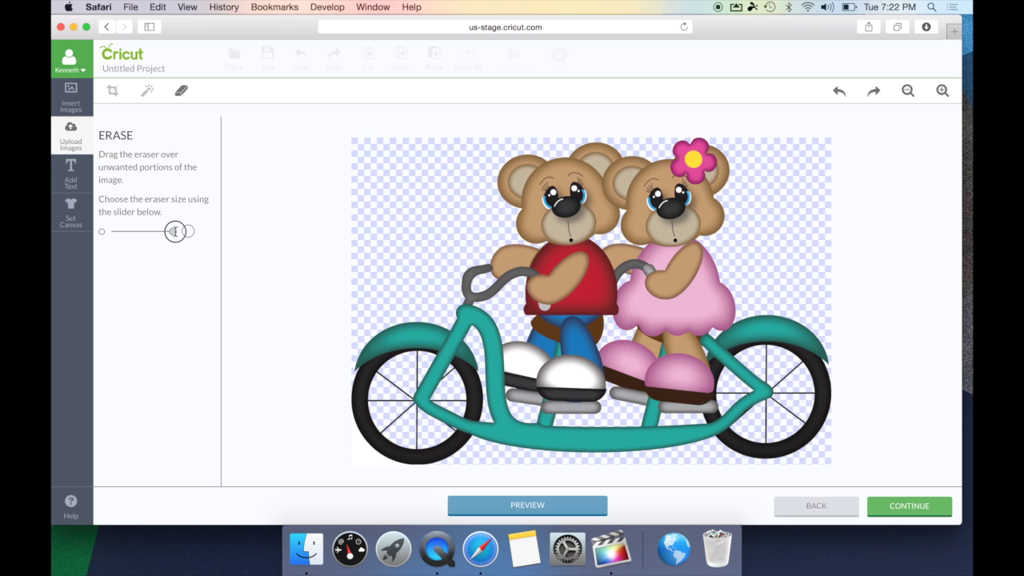
left_click(172, 232)
left_click_drag(512, 195, 561, 189)
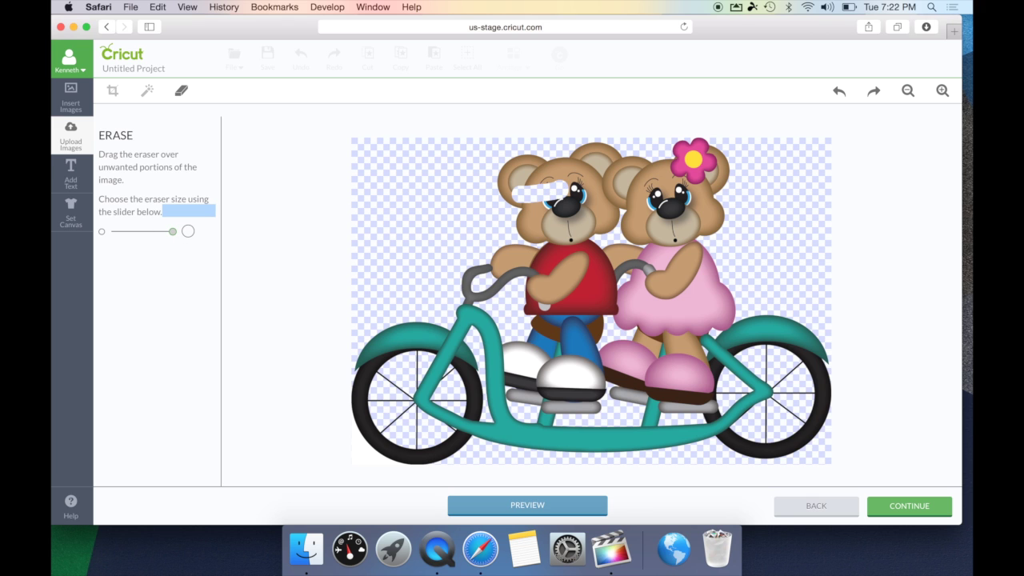
Reduce the eraser to a small size and try strokes across the boy bear's arm, leg and face
left_click_drag(173, 231, 101, 231)
left_click(116, 230)
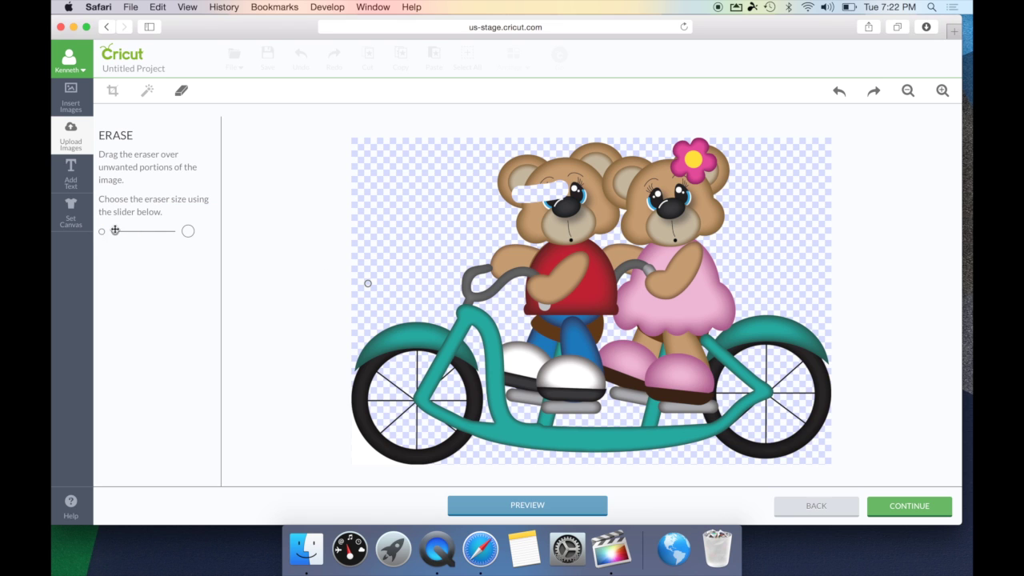
left_click_drag(583, 283, 541, 268)
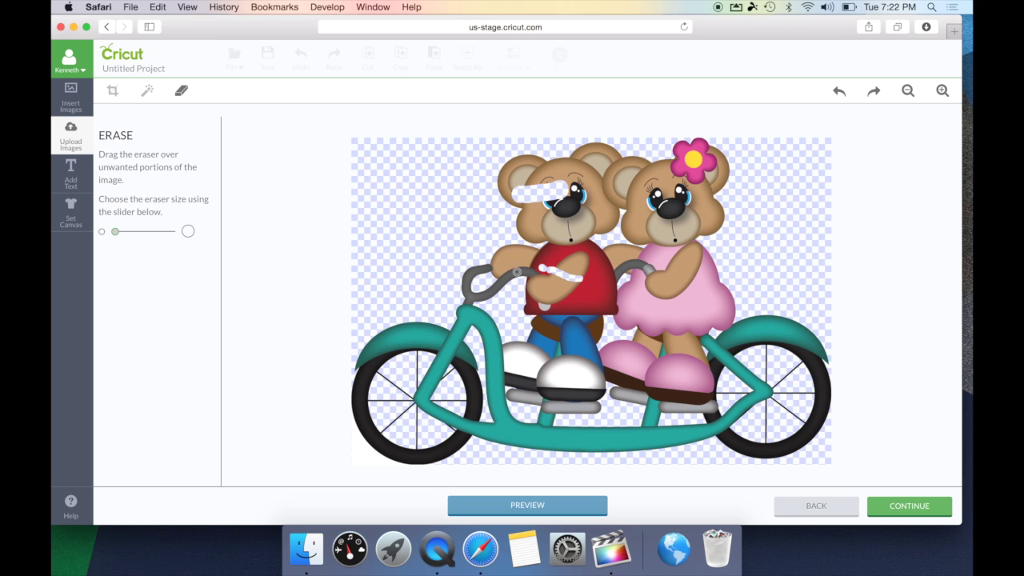
mouse_move(577, 342)
left_mouse_down()
mouse_move(617, 242)
mouse_move(597, 212)
mouse_move(549, 183)
left_mouse_up()
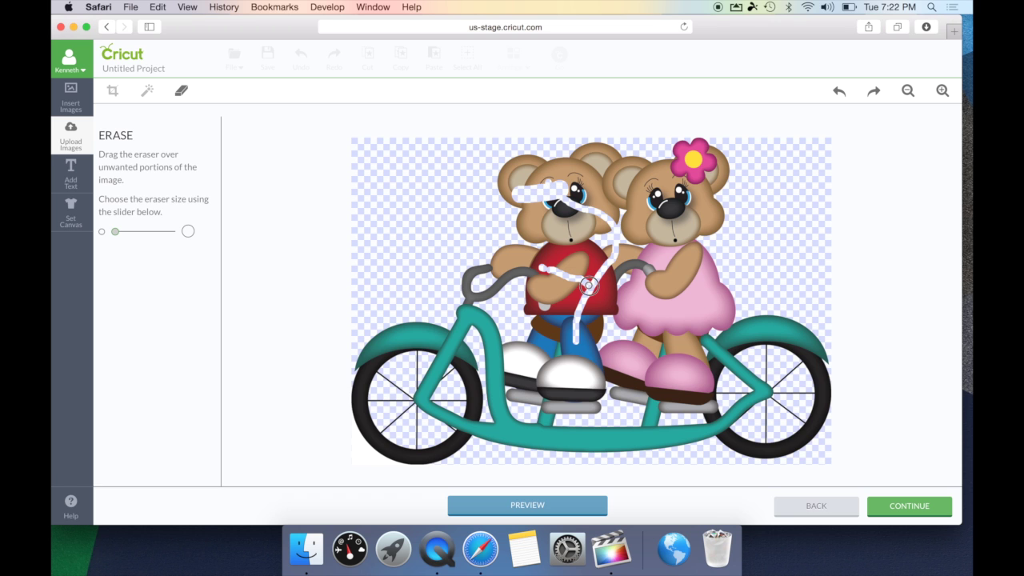
left_click(553, 511)
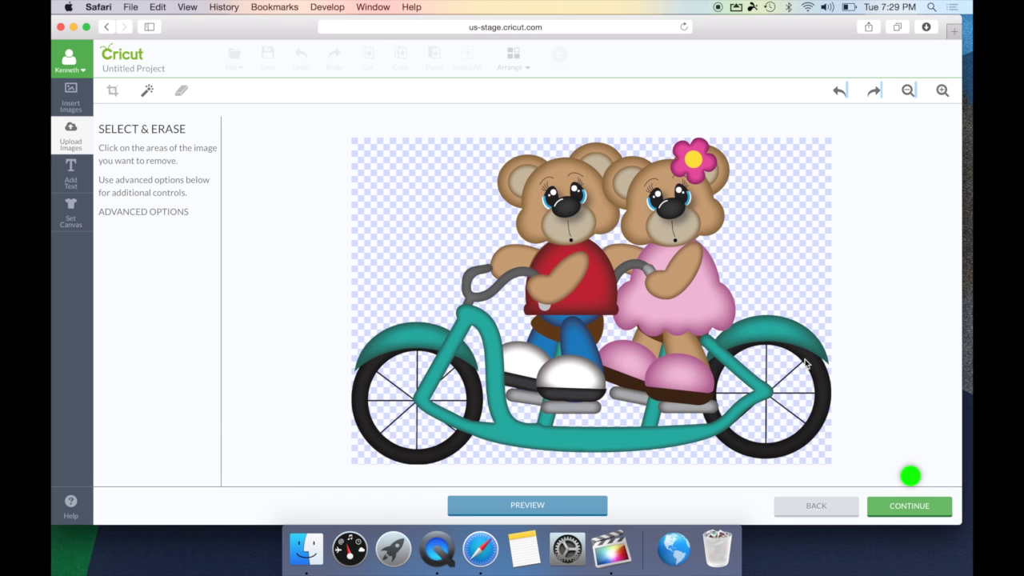
Continue with the cleaned-up image, name it Bear, tag it "Bear, Bike, Summer", and save it
left_click(891, 511)
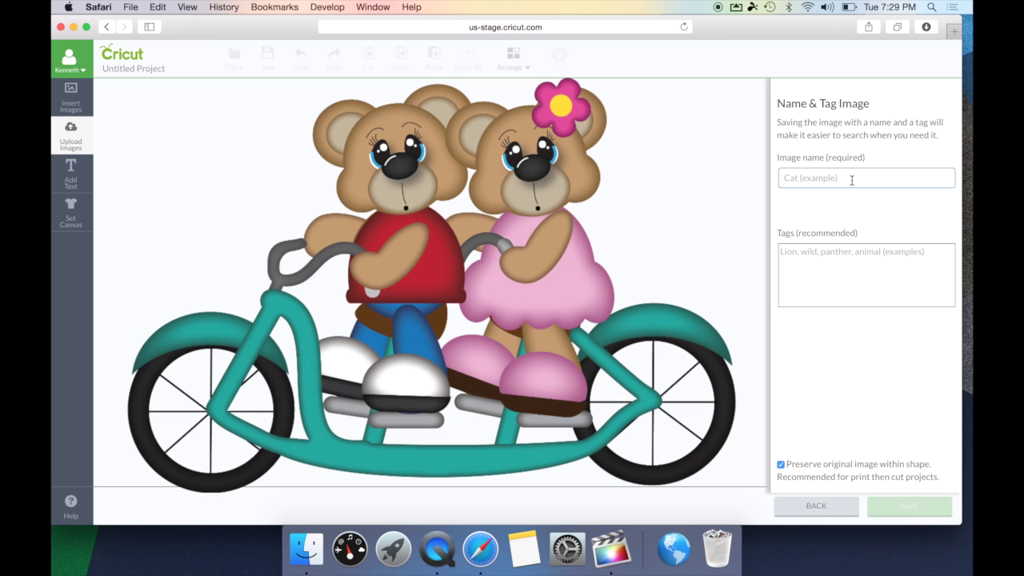
type("Bear")
key("Tab")
type("Bear, Bike, Summer")
left_click(830, 405)
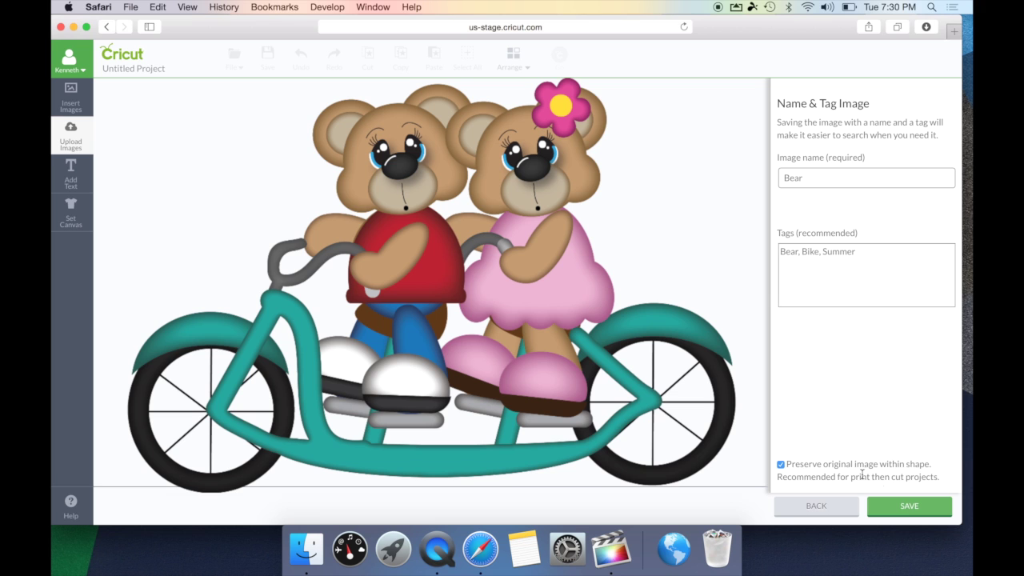
left_click(905, 509)
left_click(903, 509)
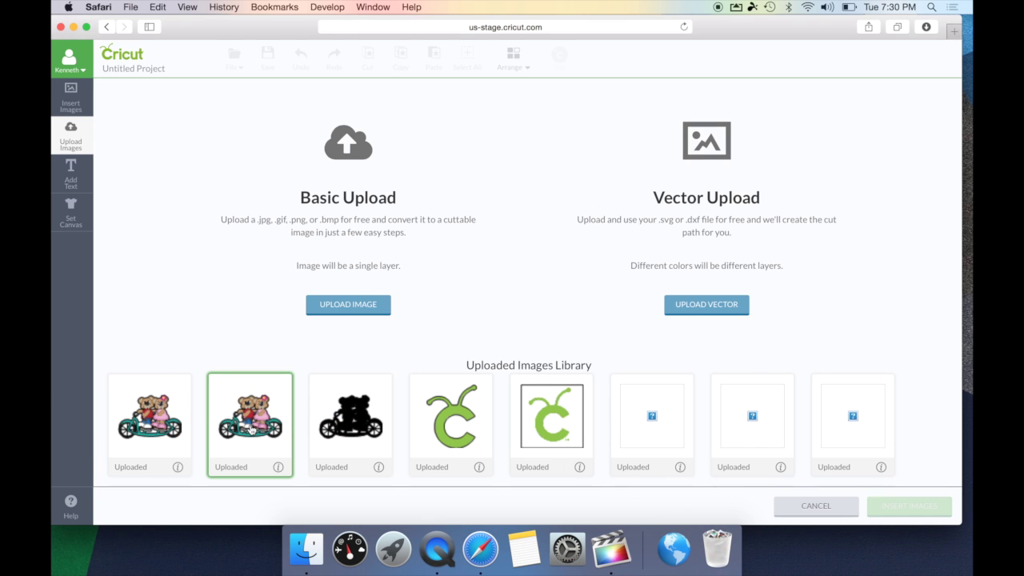
Delete the newly saved Bear image from the Uploaded Images Library
left_click(178, 467)
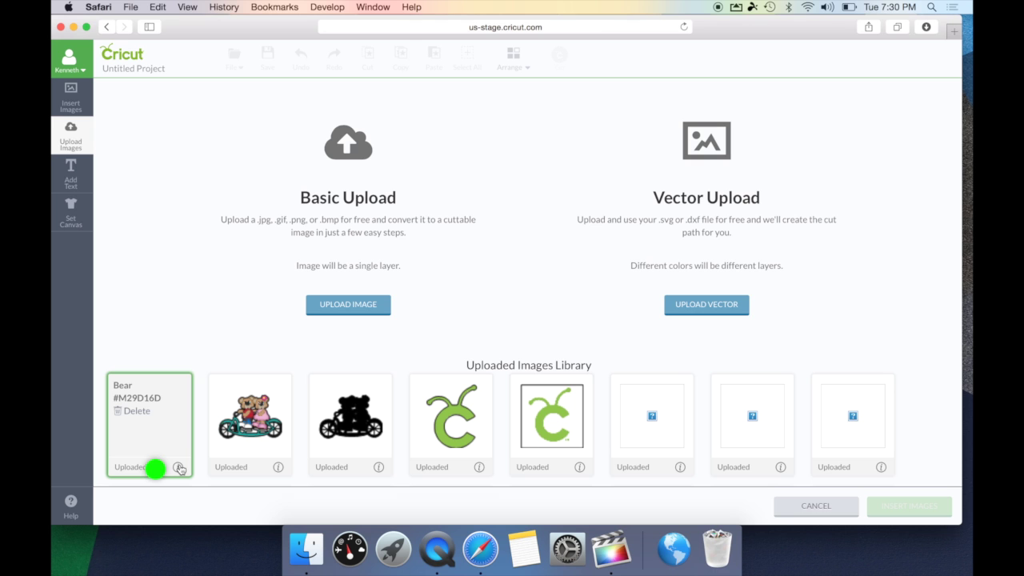
left_click(137, 412)
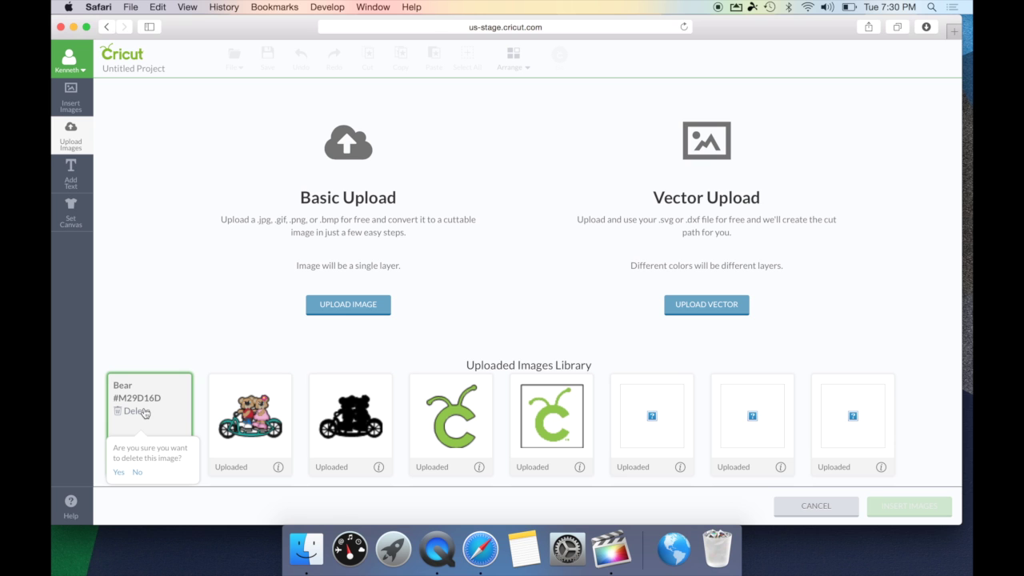
left_click(118, 473)
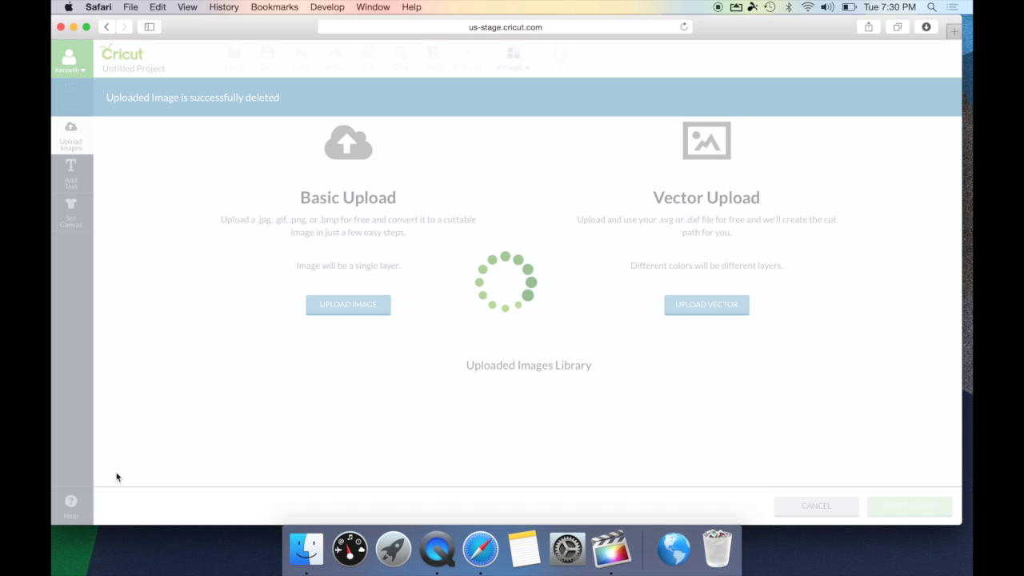